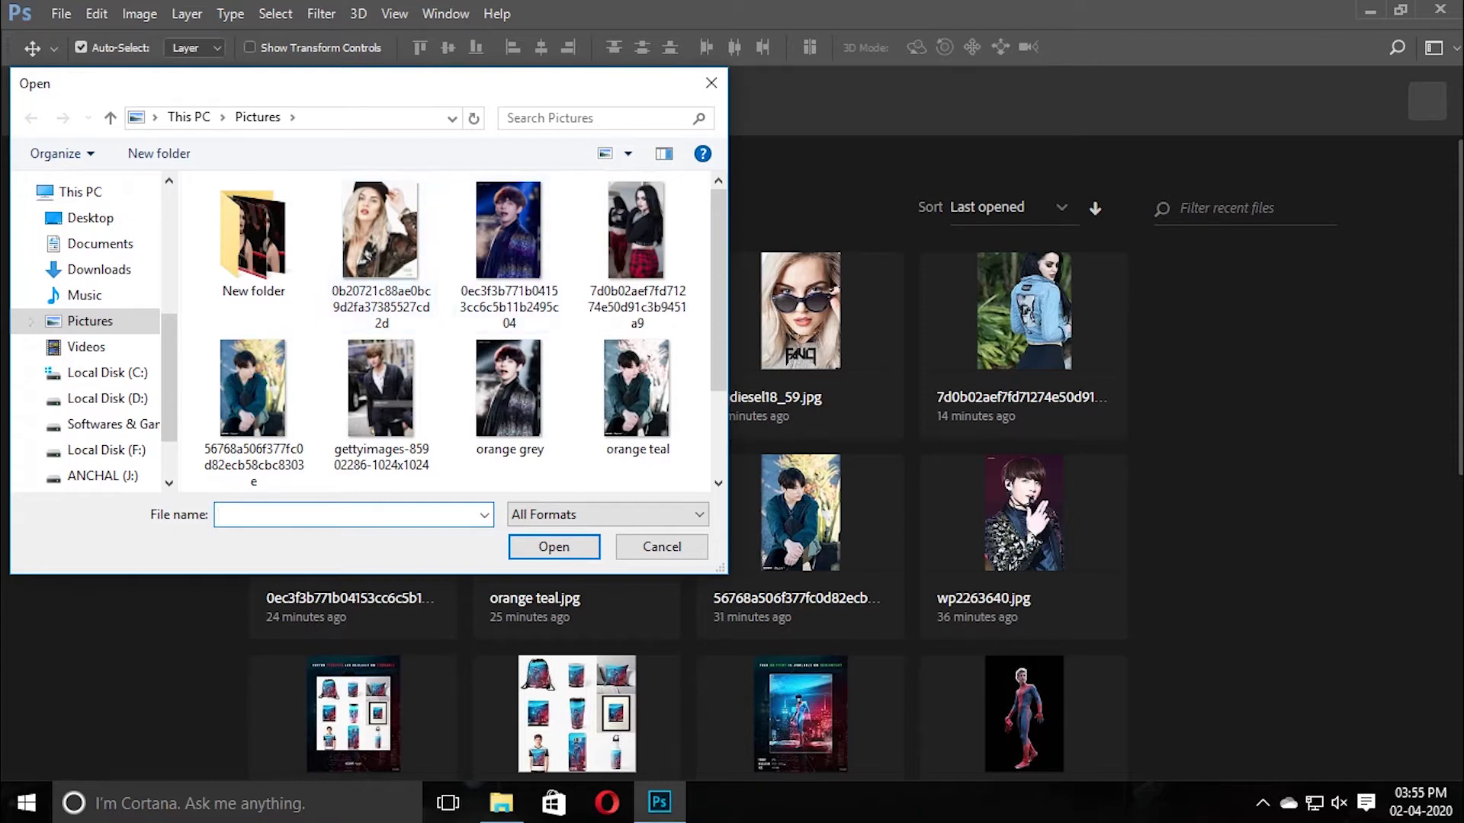
Open the image 7d0b02aef7fd71274e50d91c3b9451a9 from the Pictures folder and start the Camera Raw Filter on it
left_click(637, 256)
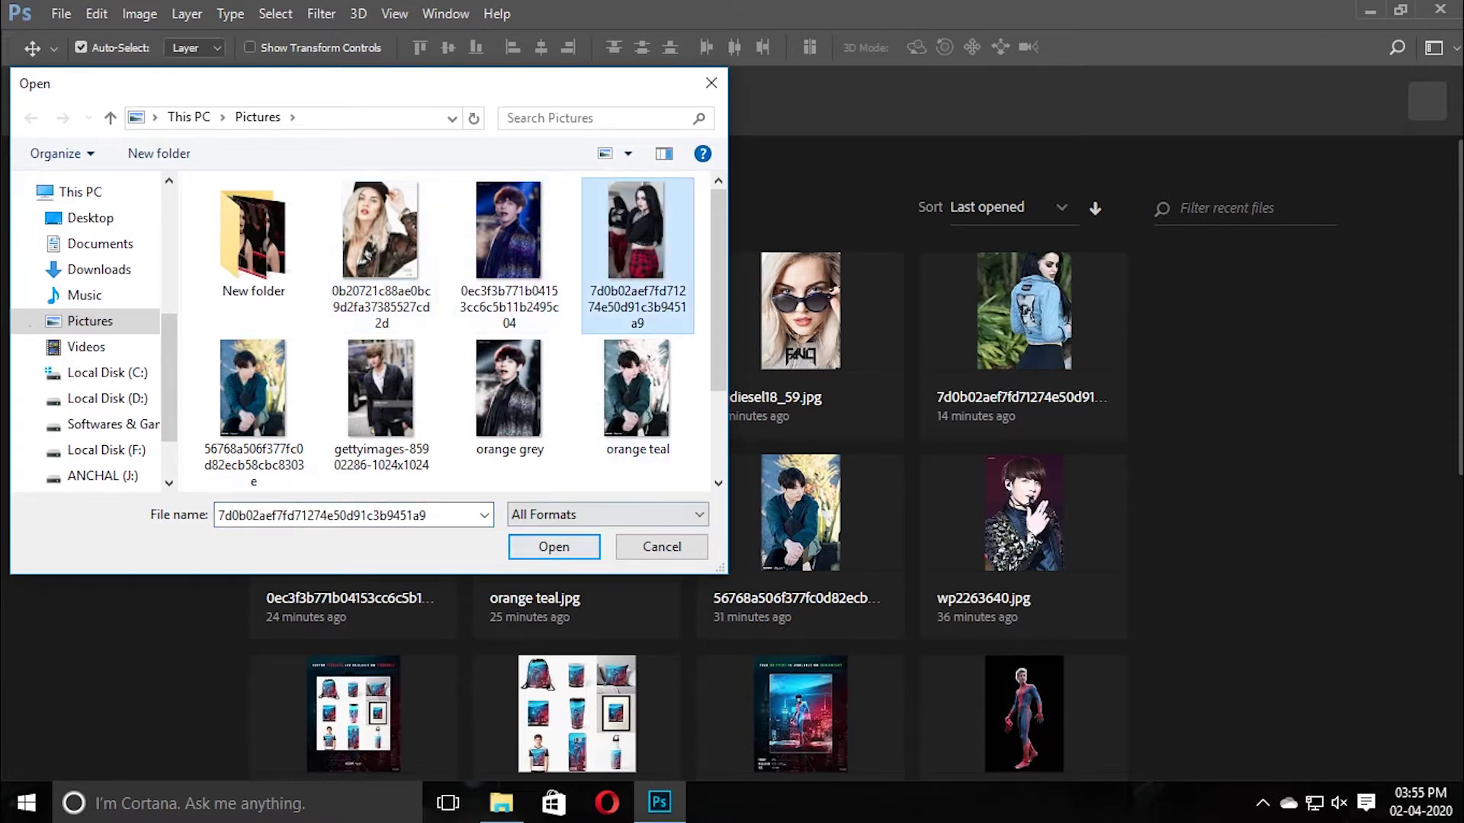
left_click(553, 547)
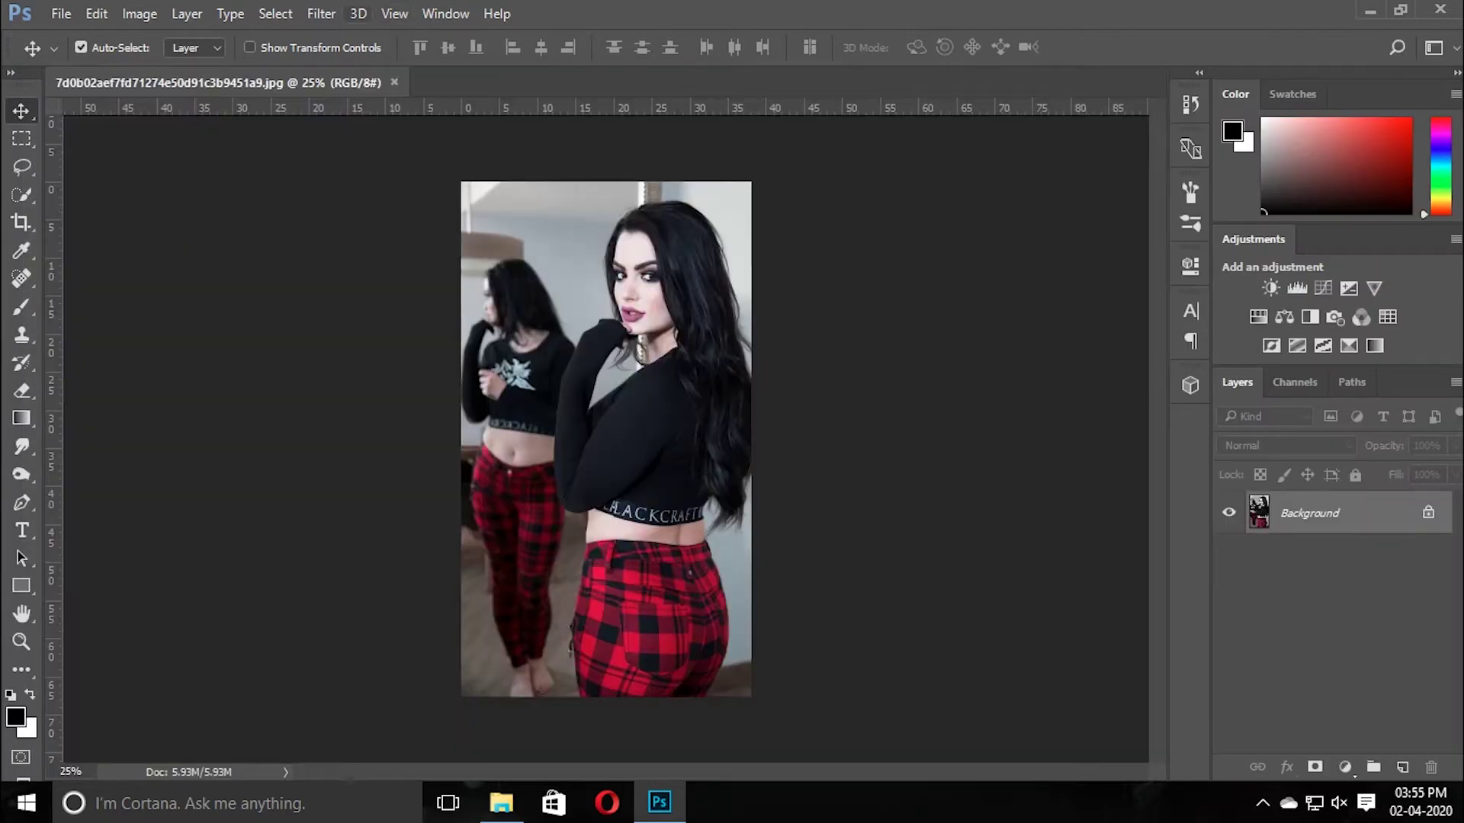
left_click(321, 14)
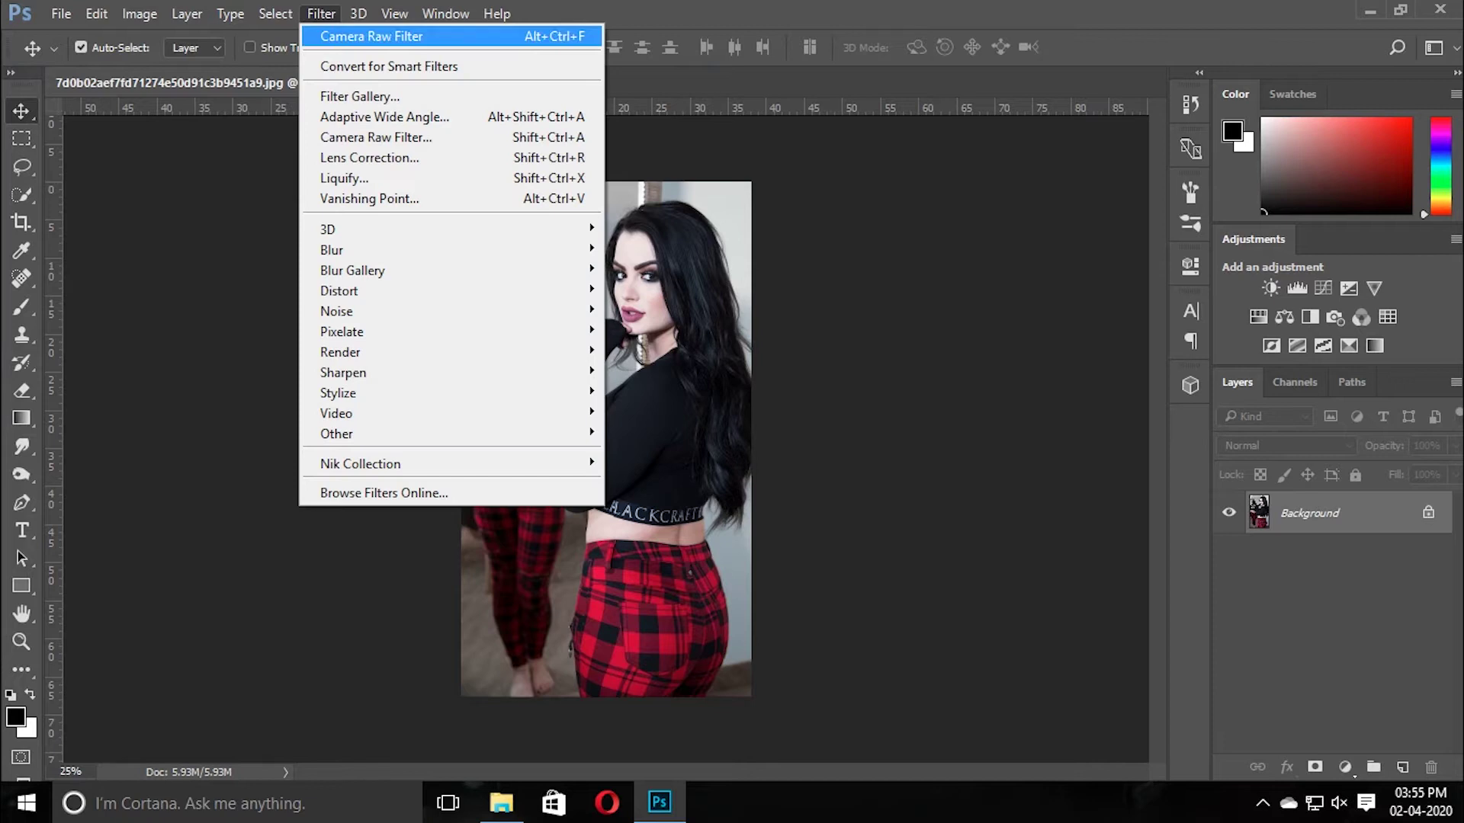
left_click(376, 137)
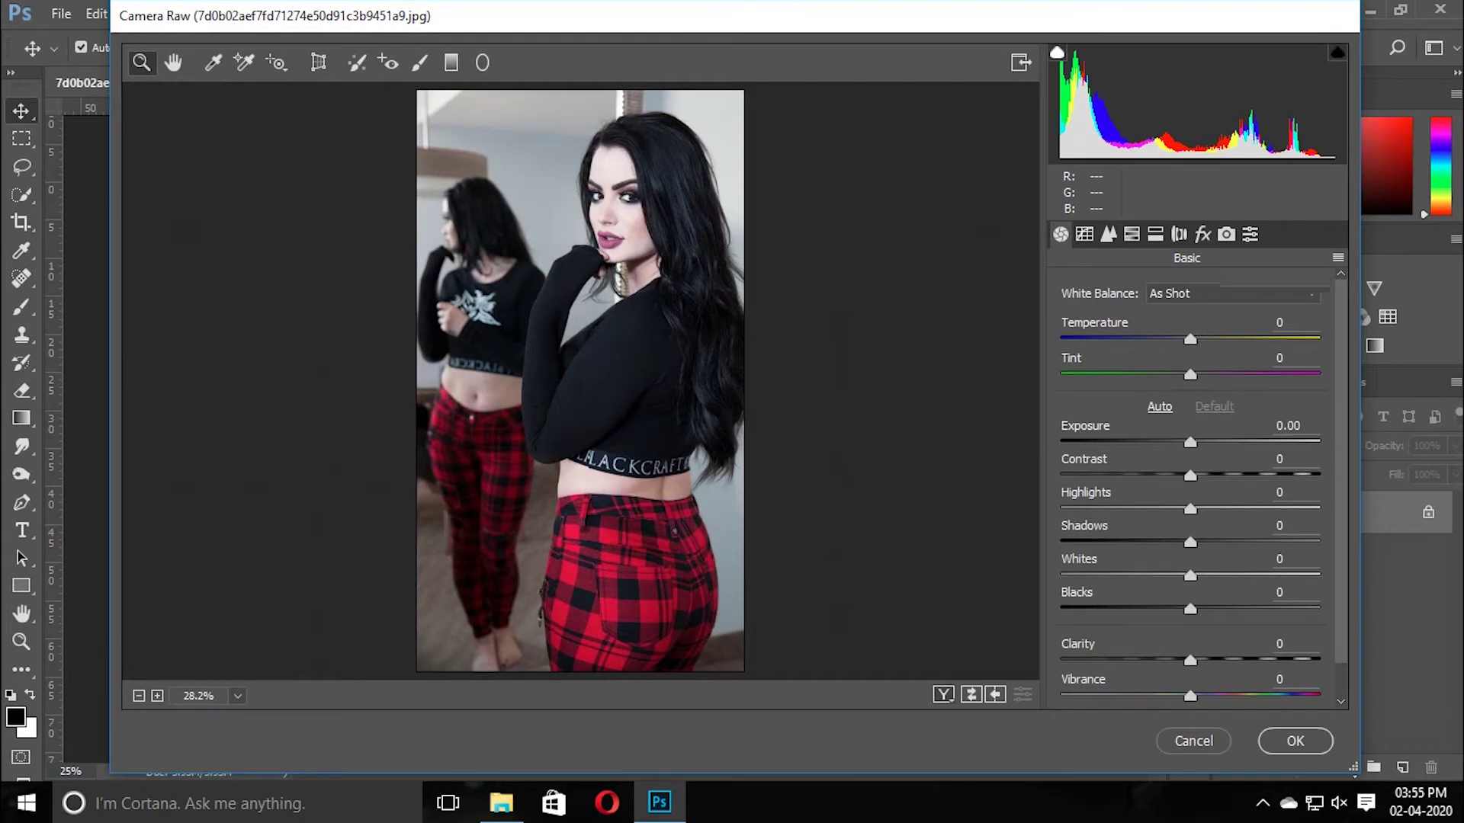
In Camera Calibration, set Red Primary to hue +78, saturation -59, Green Primary to hue +100, saturation -19, and Blue Primary to hue +72, saturation -83
left_click(1226, 234)
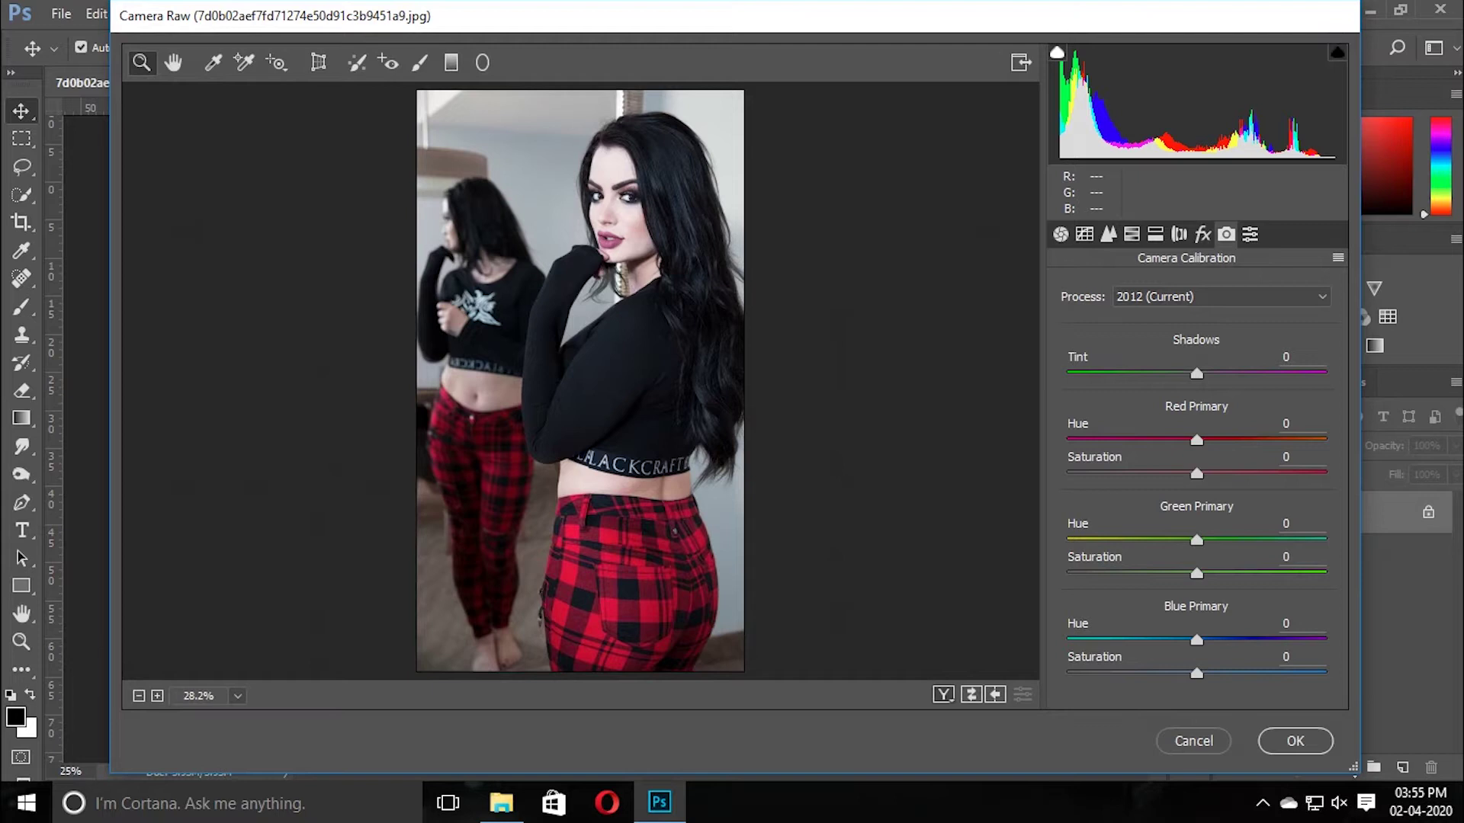
left_click(1221, 297)
left_click(1221, 316)
left_click_drag(1197, 441, 1307, 440)
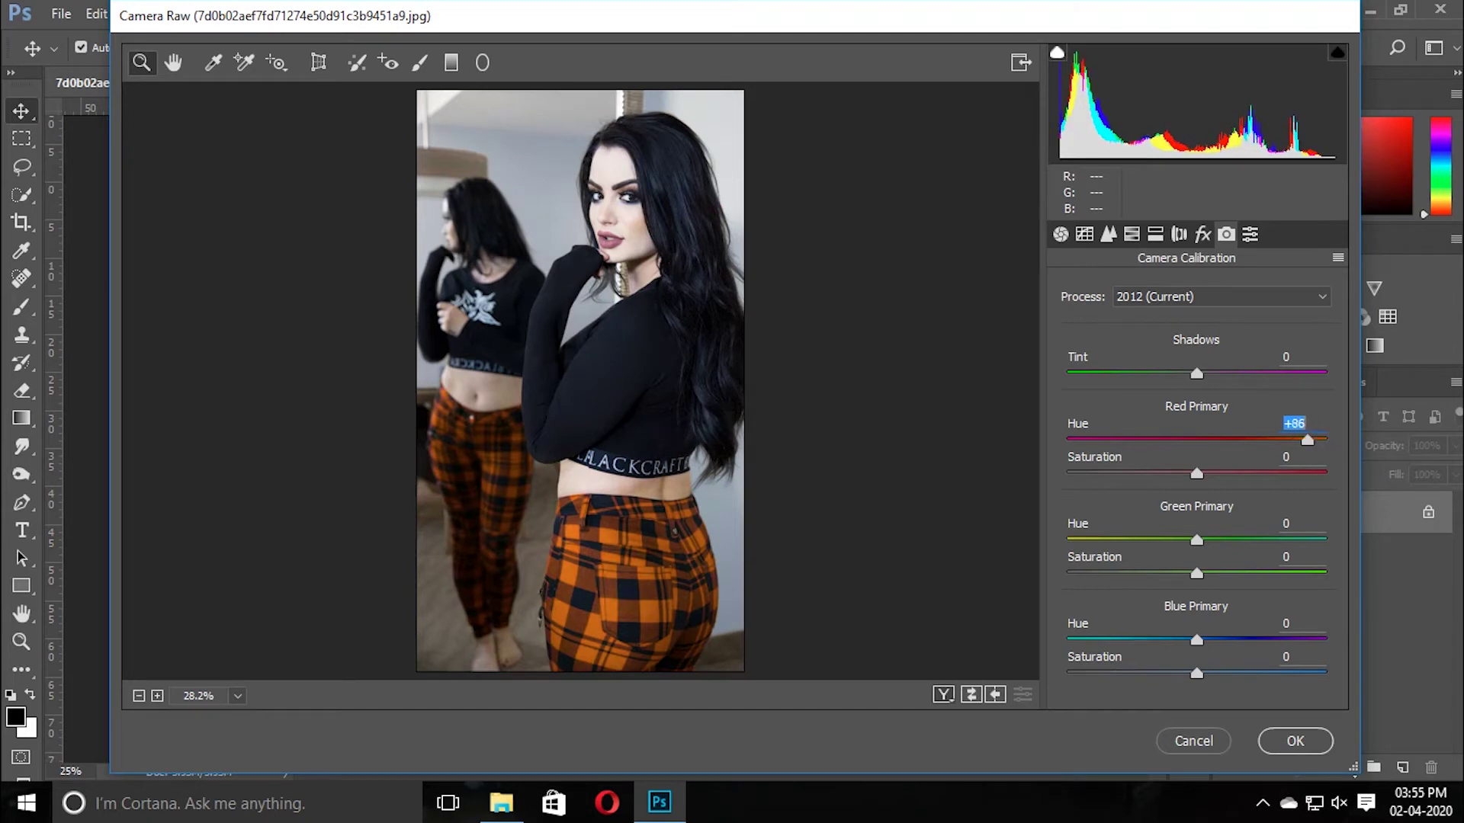
left_click_drag(1196, 473, 1135, 473)
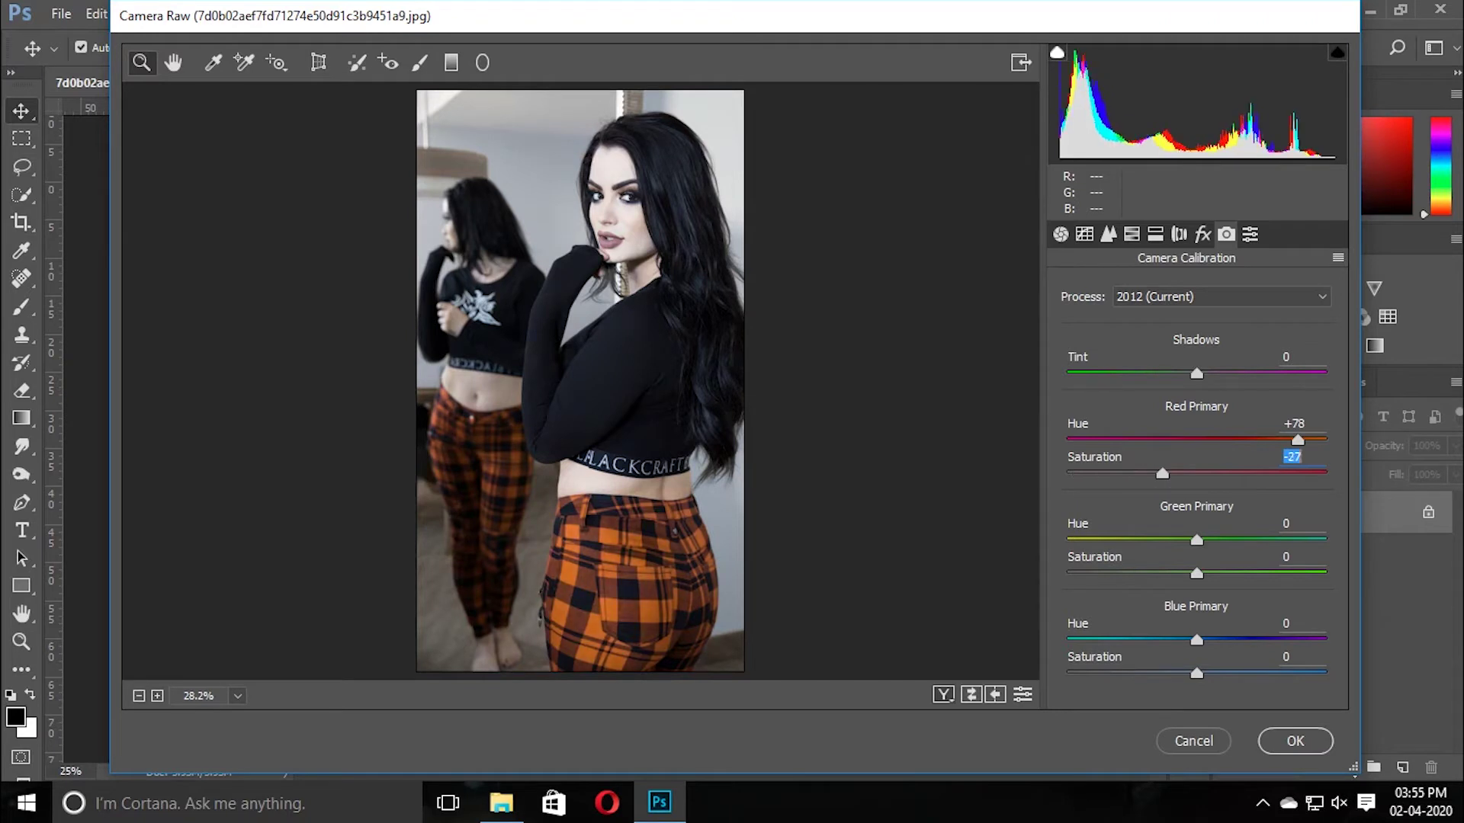
left_click_drag(1196, 539, 1174, 573)
left_click_drag(1196, 639, 1135, 639)
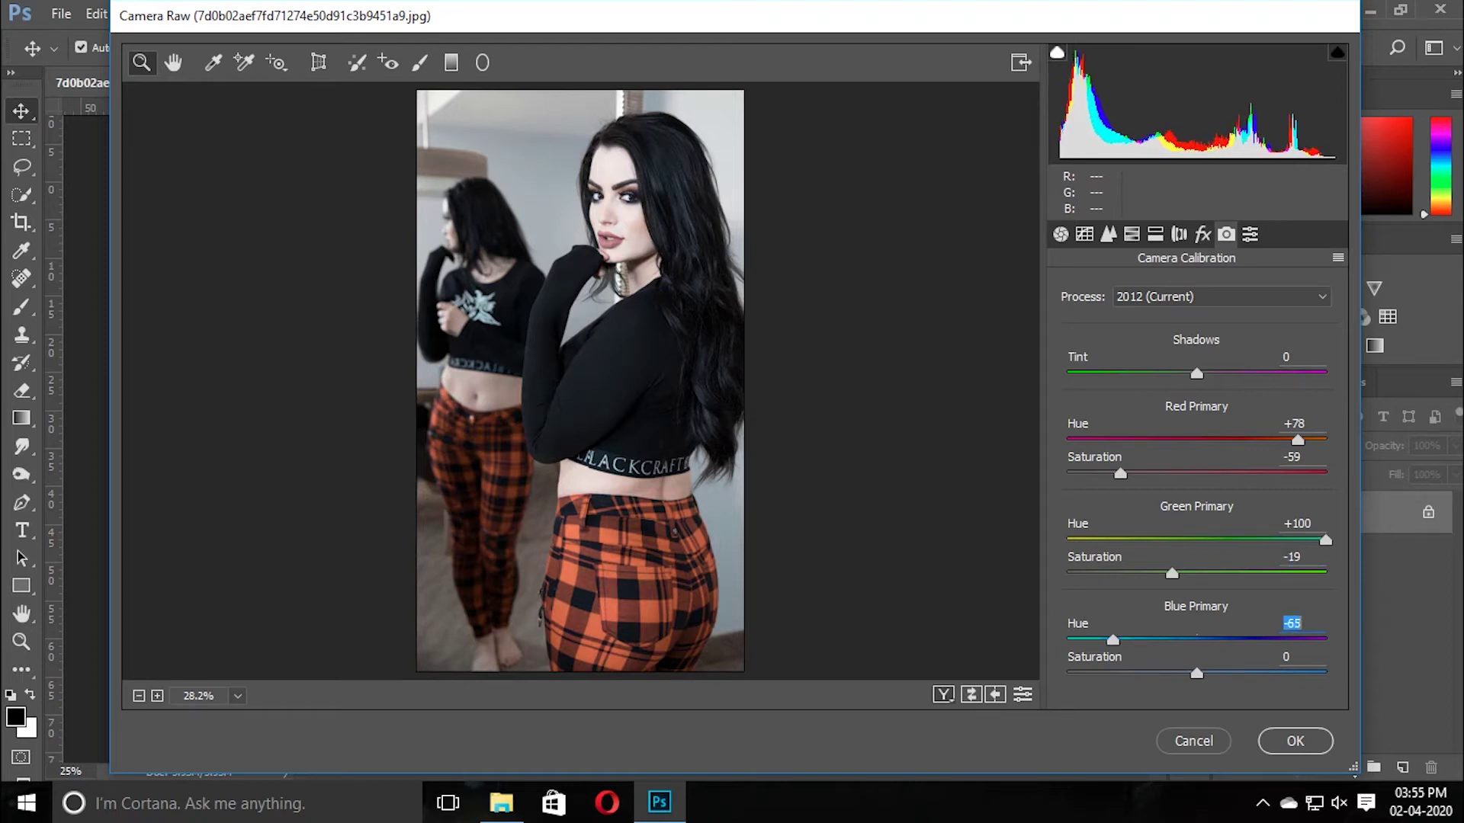
left_click_drag(1083, 639, 1326, 640)
left_click_drag(1196, 673, 1067, 673)
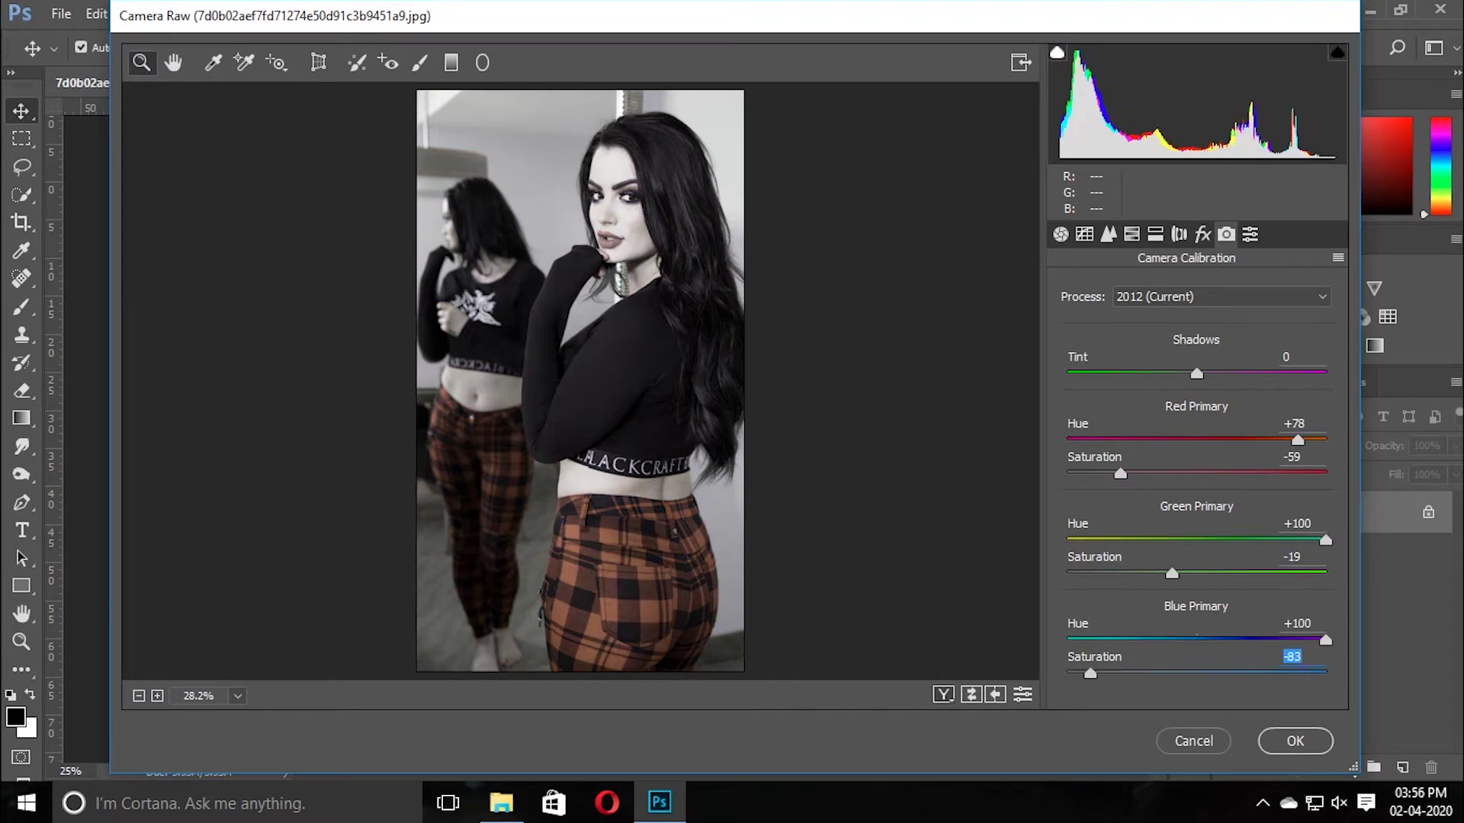
left_click_drag(1326, 640, 1291, 641)
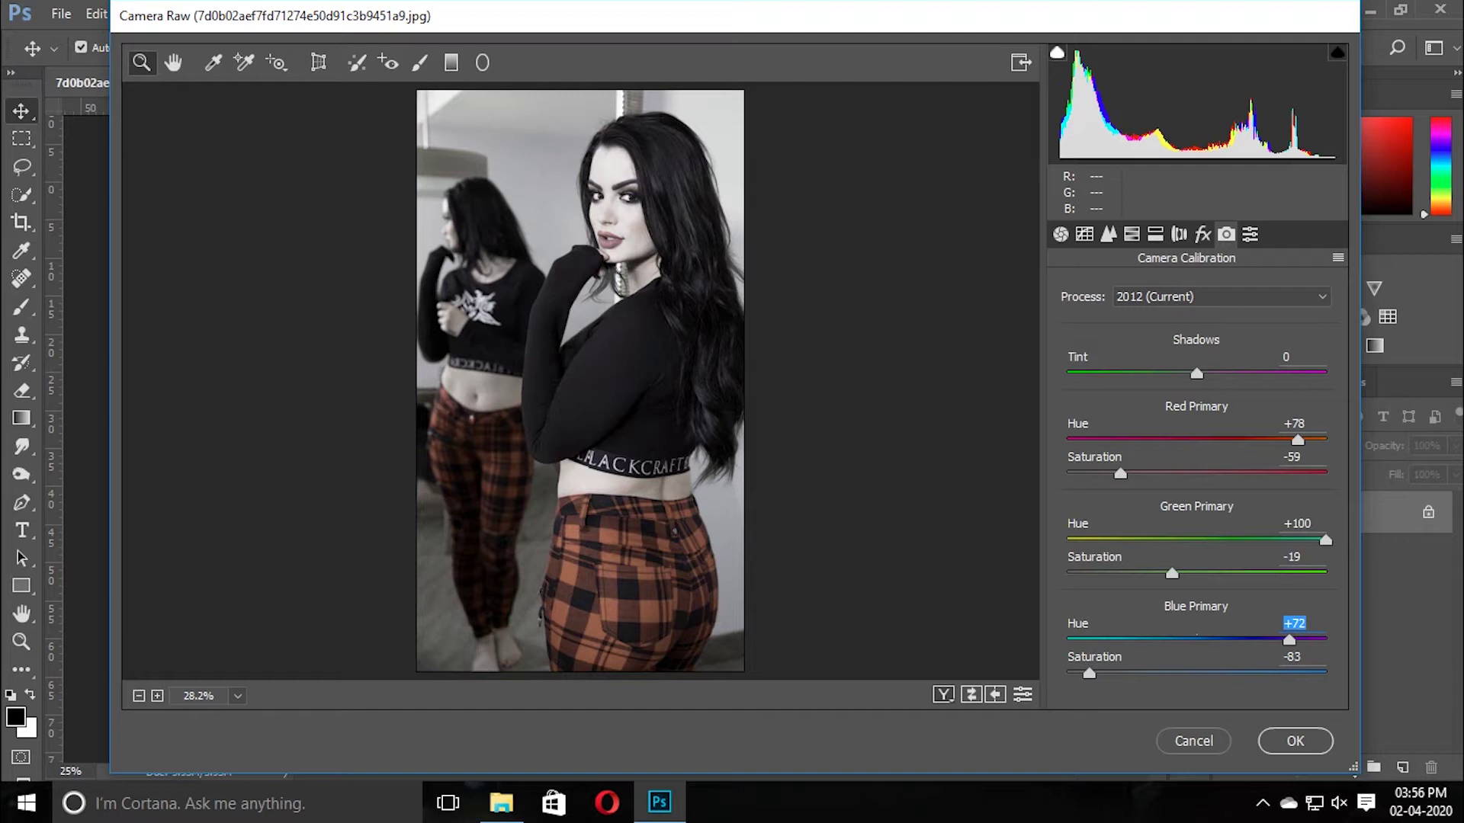
Set the HSL luminance of Reds and Blues to -100 and of Oranges, Yellows, Greens, Aquas, Purples and Magentas to +100
left_click(1155, 235)
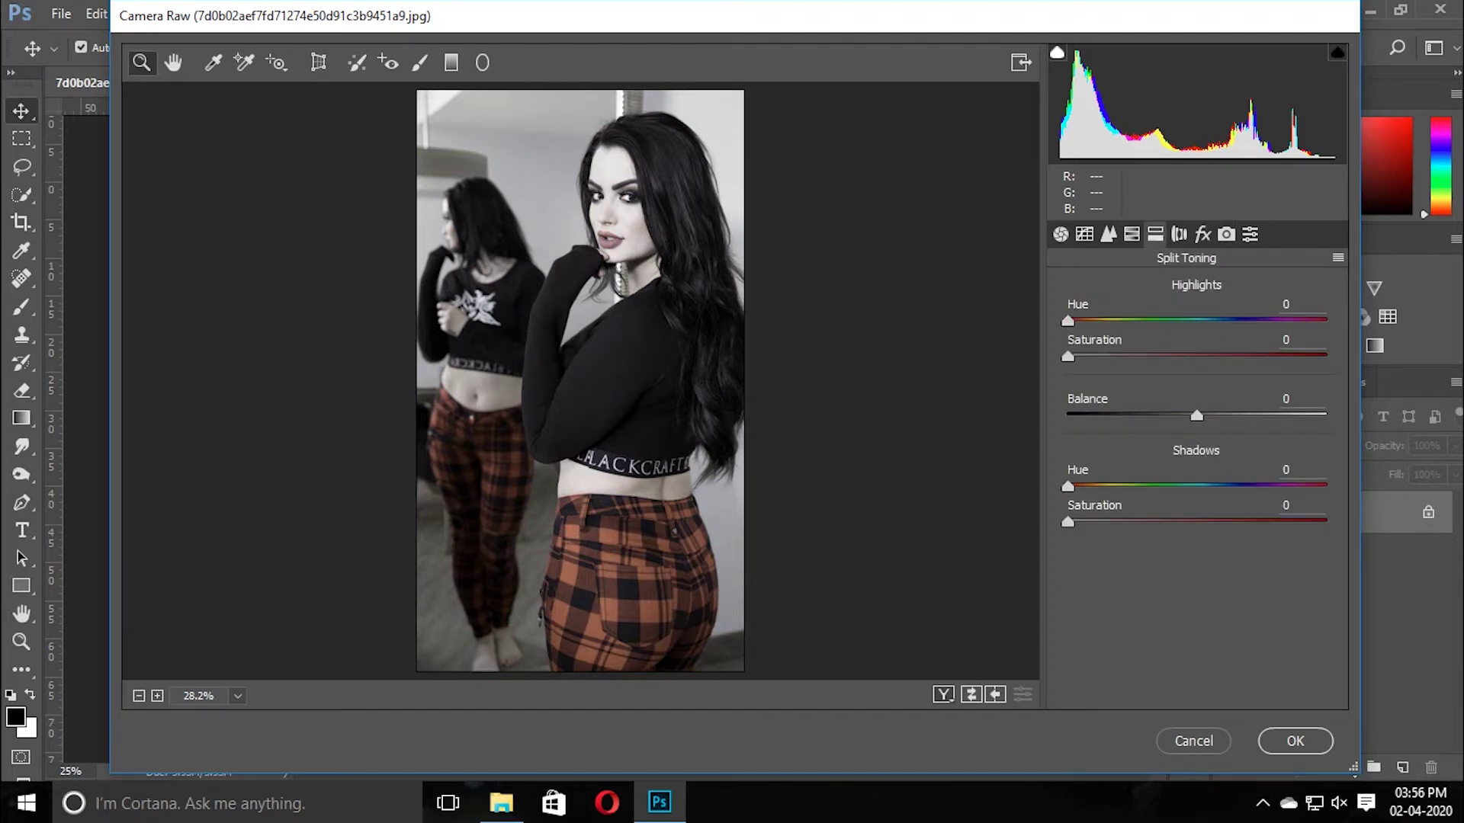
left_click(1107, 234)
left_click(1131, 234)
left_click_drag(1197, 402, 1067, 402)
left_click_drag(1197, 438, 1326, 438)
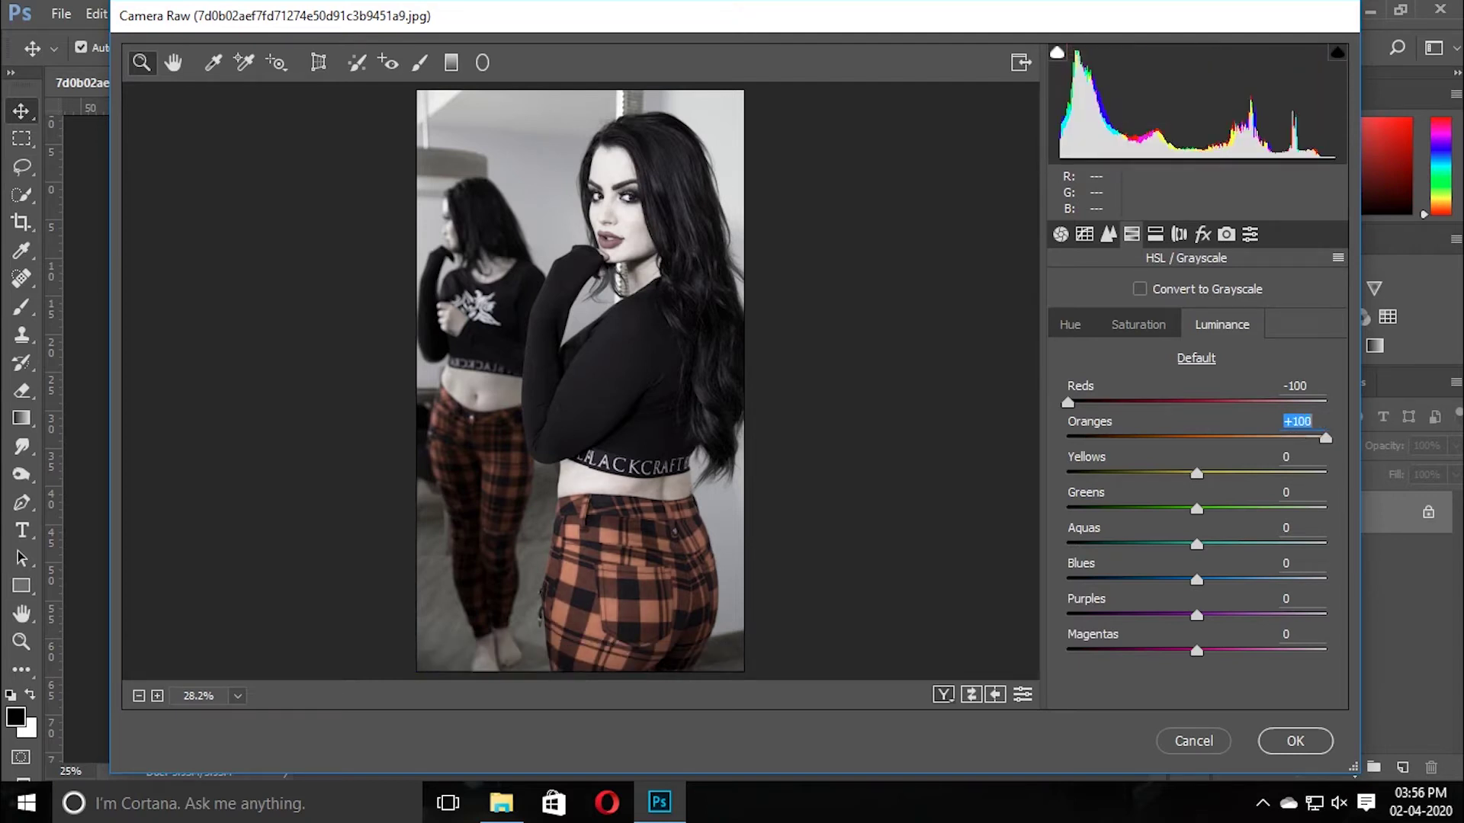
left_click_drag(1196, 474, 1325, 474)
left_click_drag(1197, 508, 1324, 508)
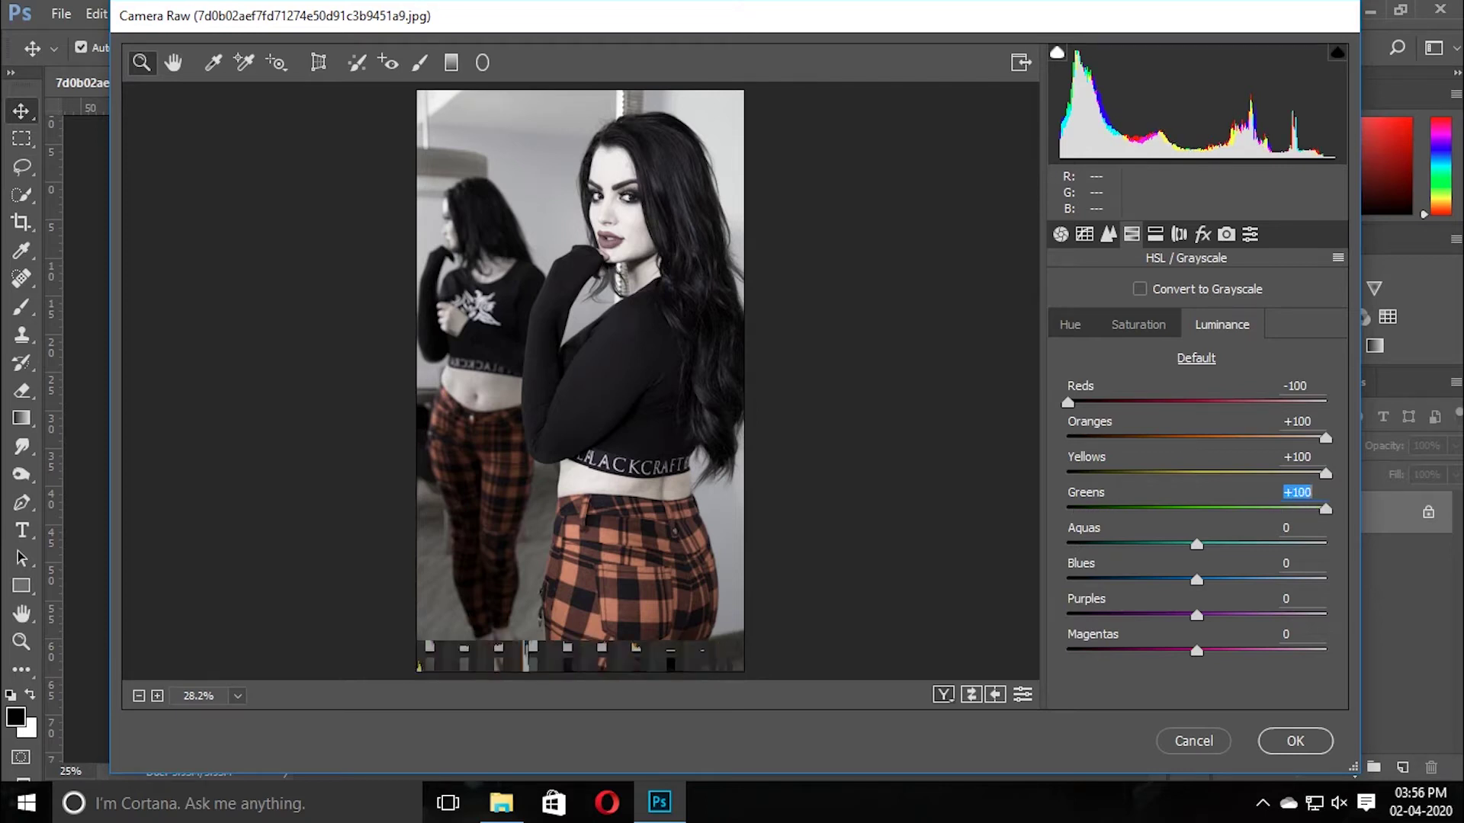
left_click_drag(1196, 545, 1325, 544)
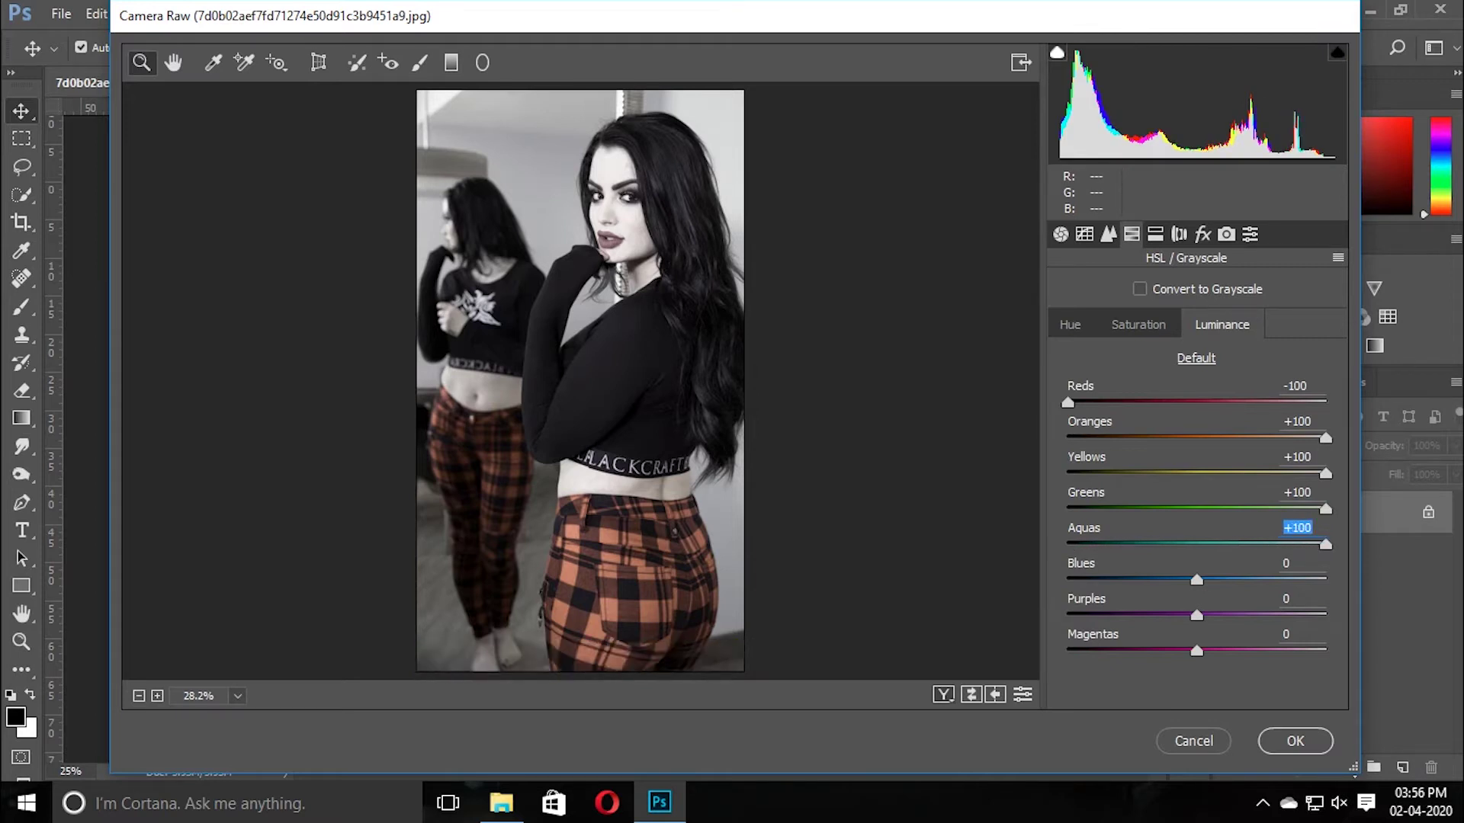
left_click_drag(1196, 580, 1067, 580)
left_click_drag(1196, 615, 1325, 615)
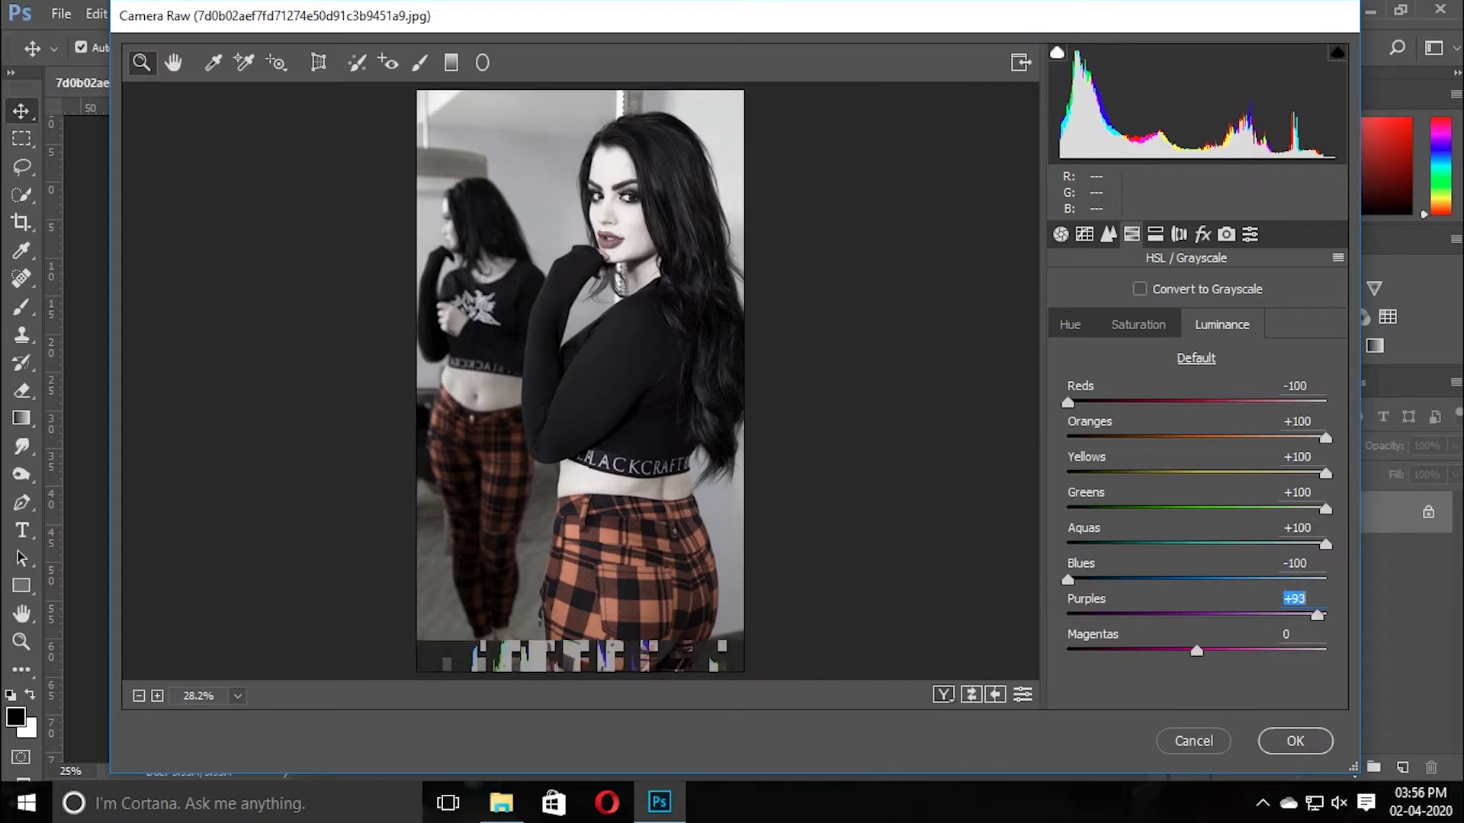
left_click_drag(1196, 651, 1325, 650)
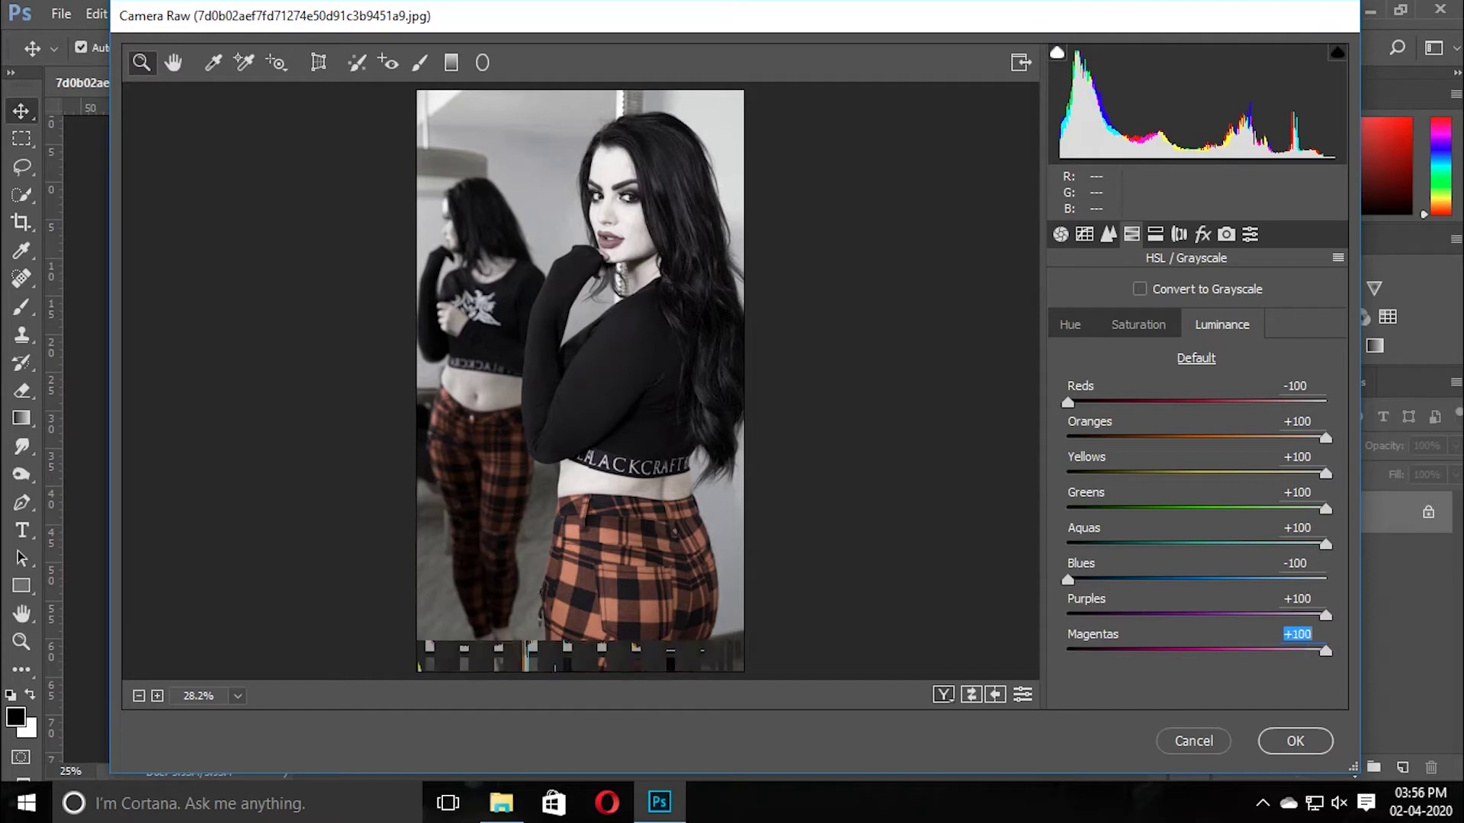
Set the HSL saturation of Reds, Oranges, Aquas, Purples and Magentas to +100 and of Yellows, Greens and Blues to -100
left_click(1139, 324)
left_click_drag(1196, 402, 1325, 402)
left_click_drag(1196, 437, 1325, 438)
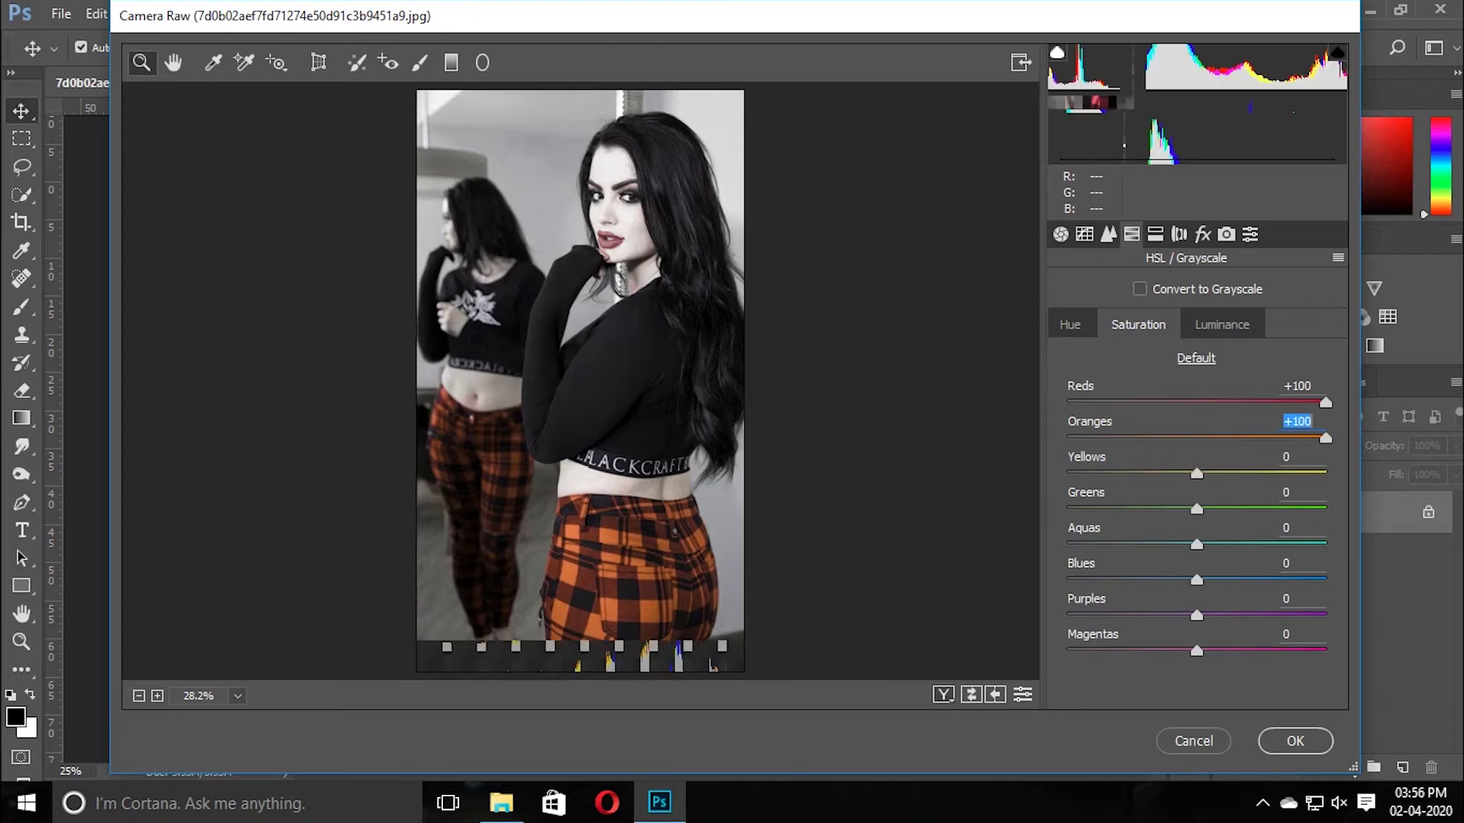
left_click_drag(1196, 474, 1067, 474)
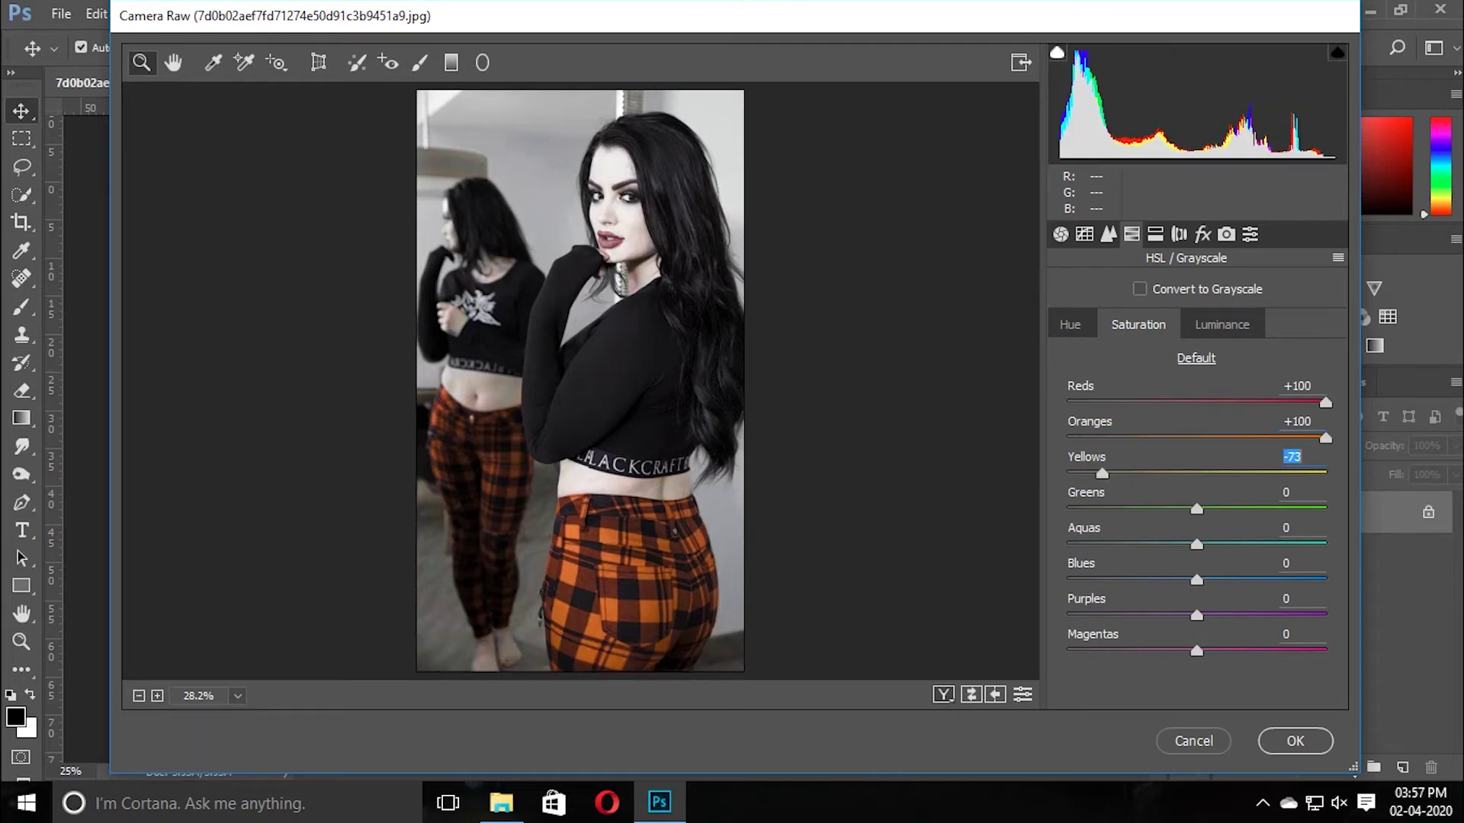
left_click_drag(1196, 509, 1067, 509)
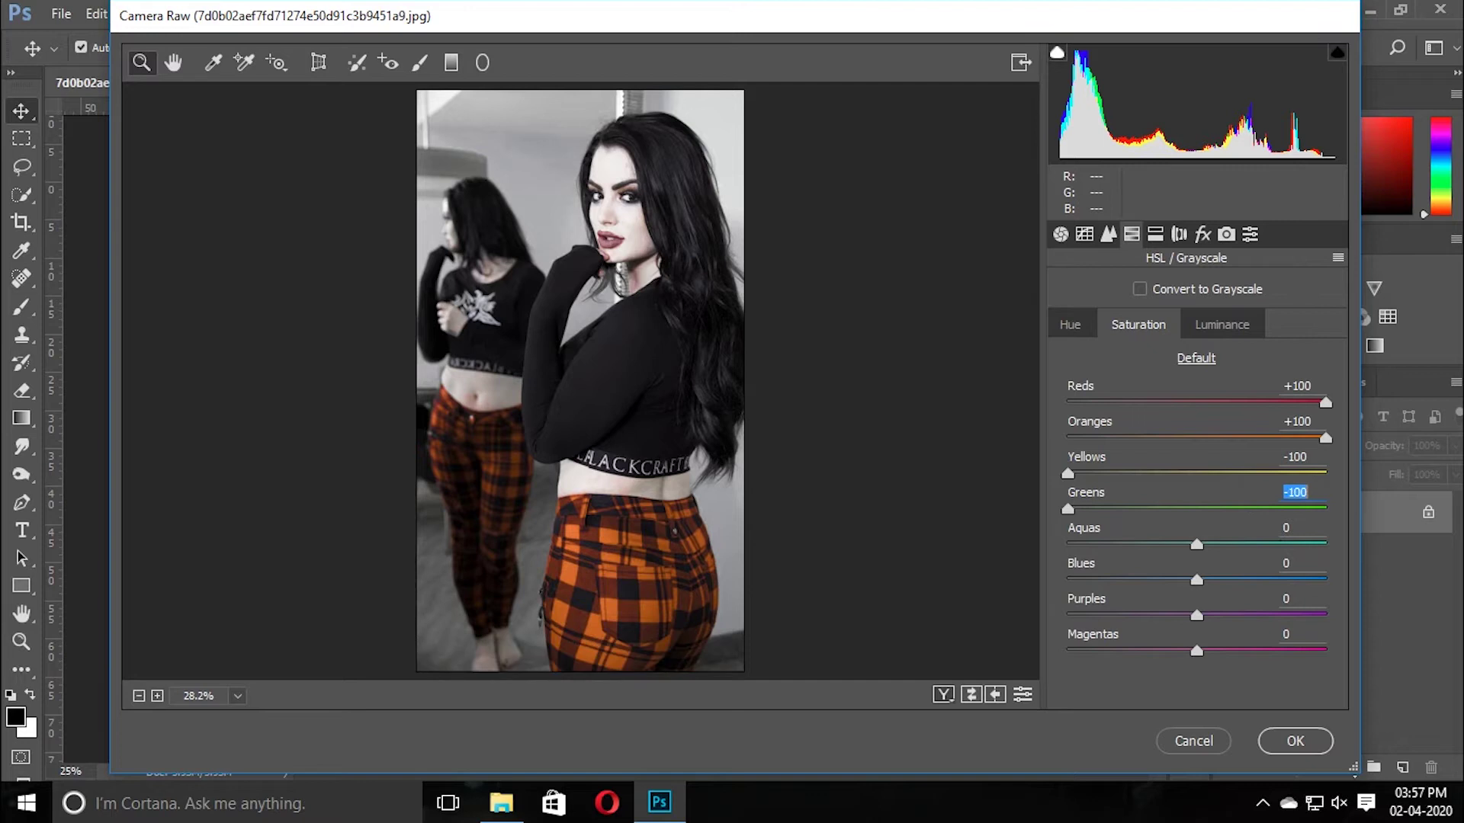
left_click_drag(1196, 545, 1326, 544)
left_click_drag(1196, 580, 1067, 579)
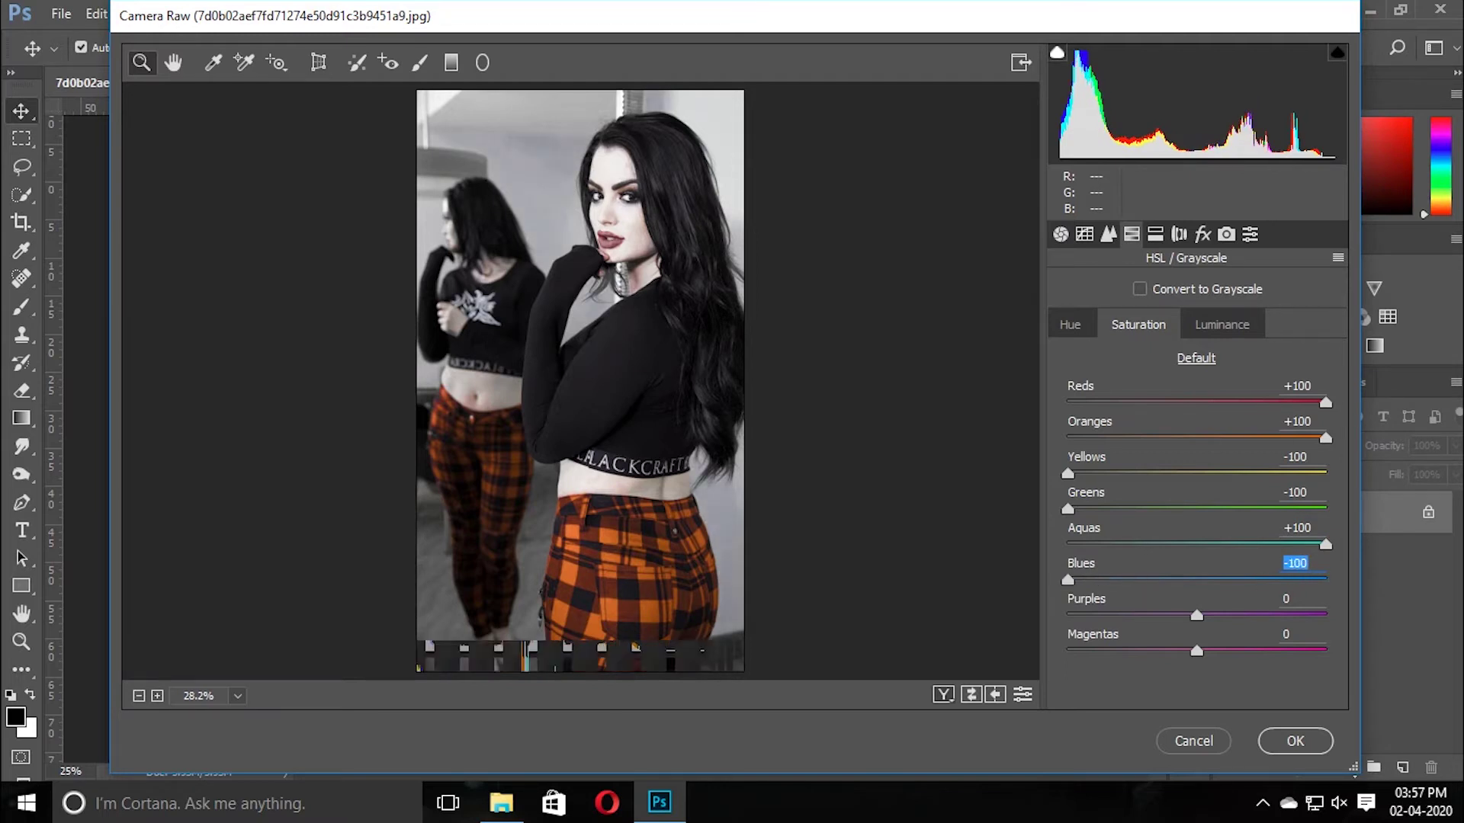
left_click_drag(1196, 615, 1326, 616)
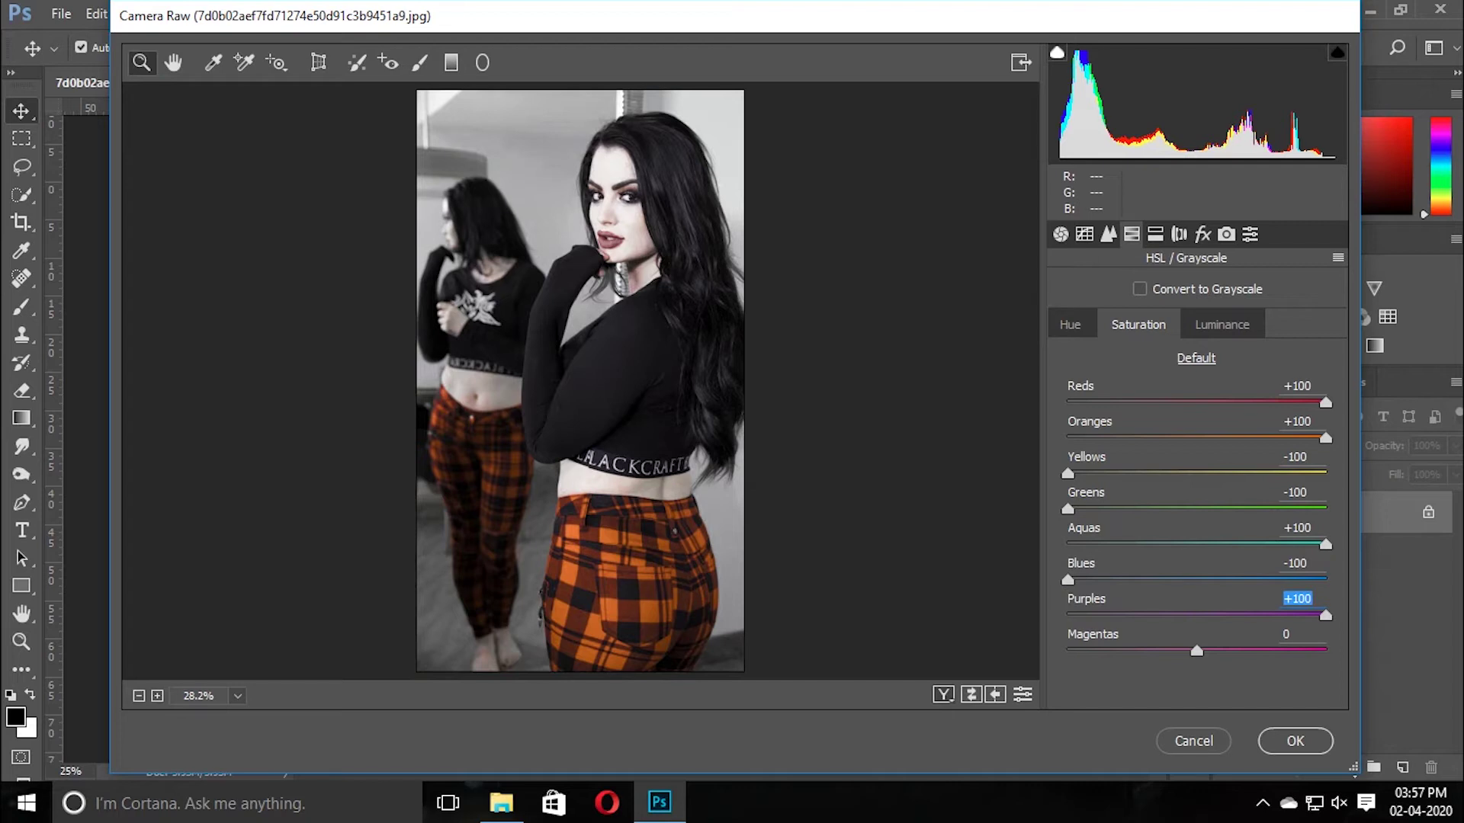
left_click_drag(1196, 651, 1326, 650)
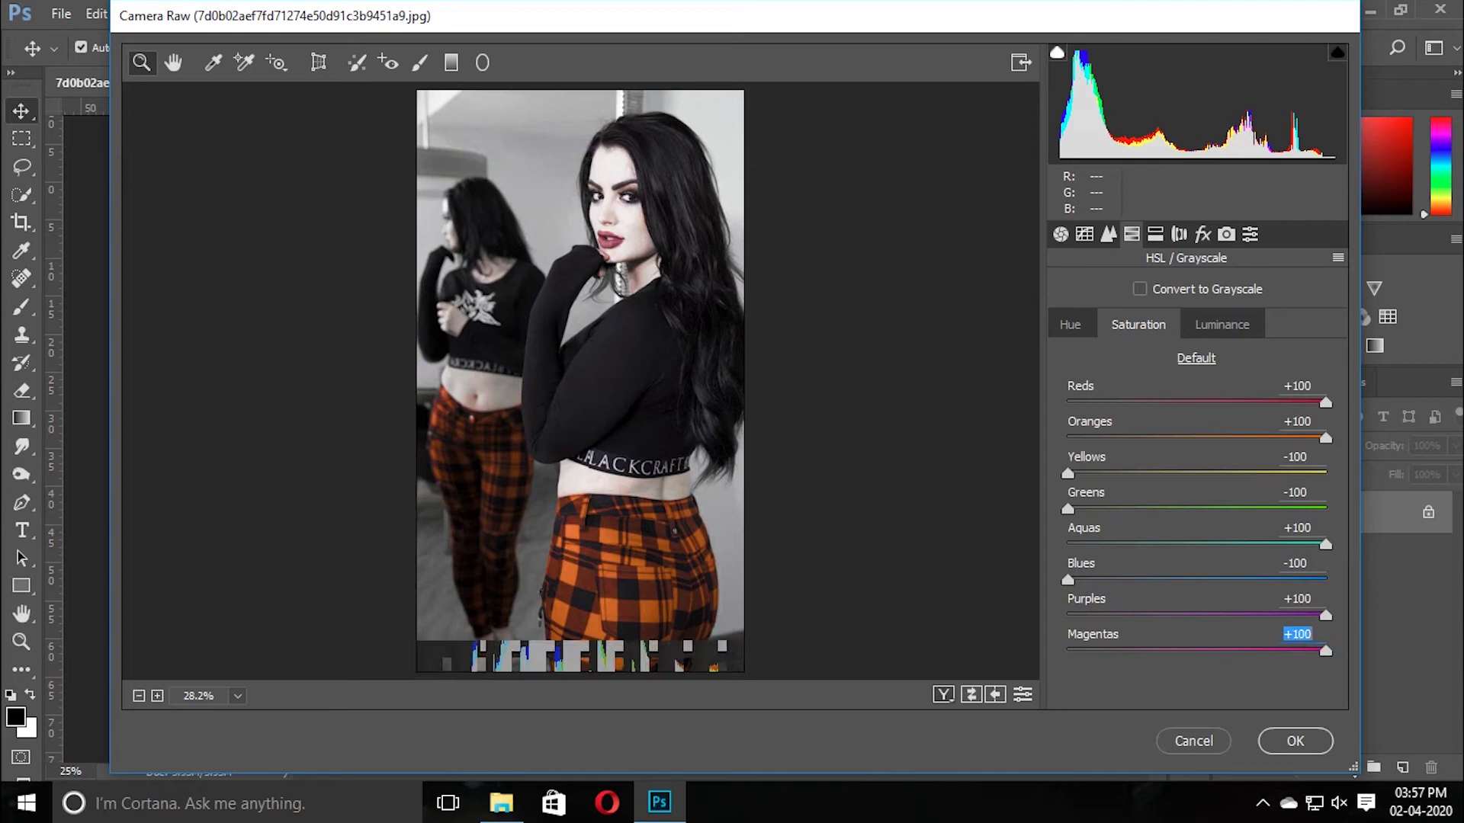
Set the HSL hue of Reds to +54 and of Oranges to -67
left_click(1070, 324)
left_click_drag(1196, 401, 1068, 438)
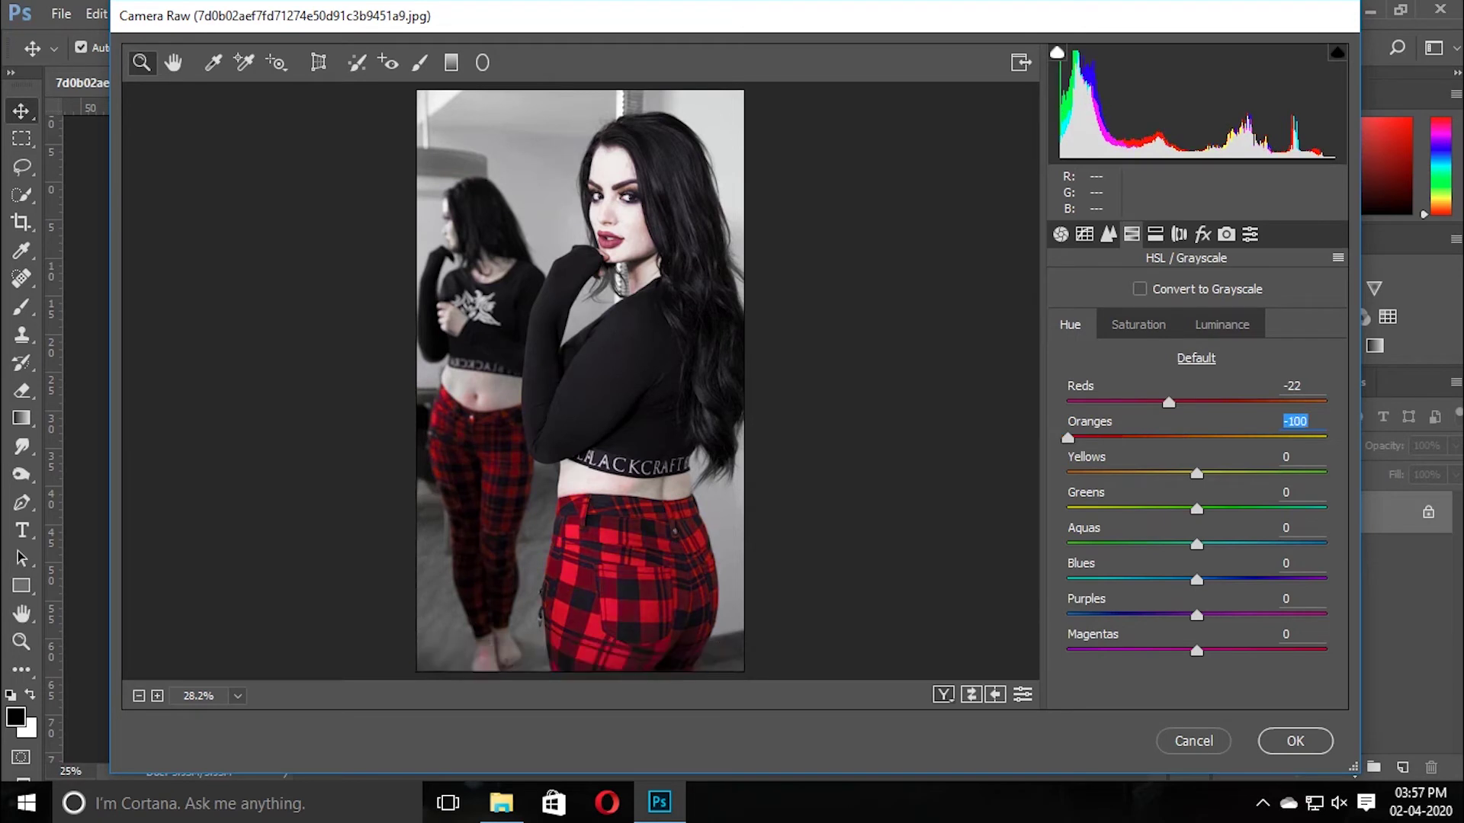
left_click_drag(1168, 403, 1253, 403)
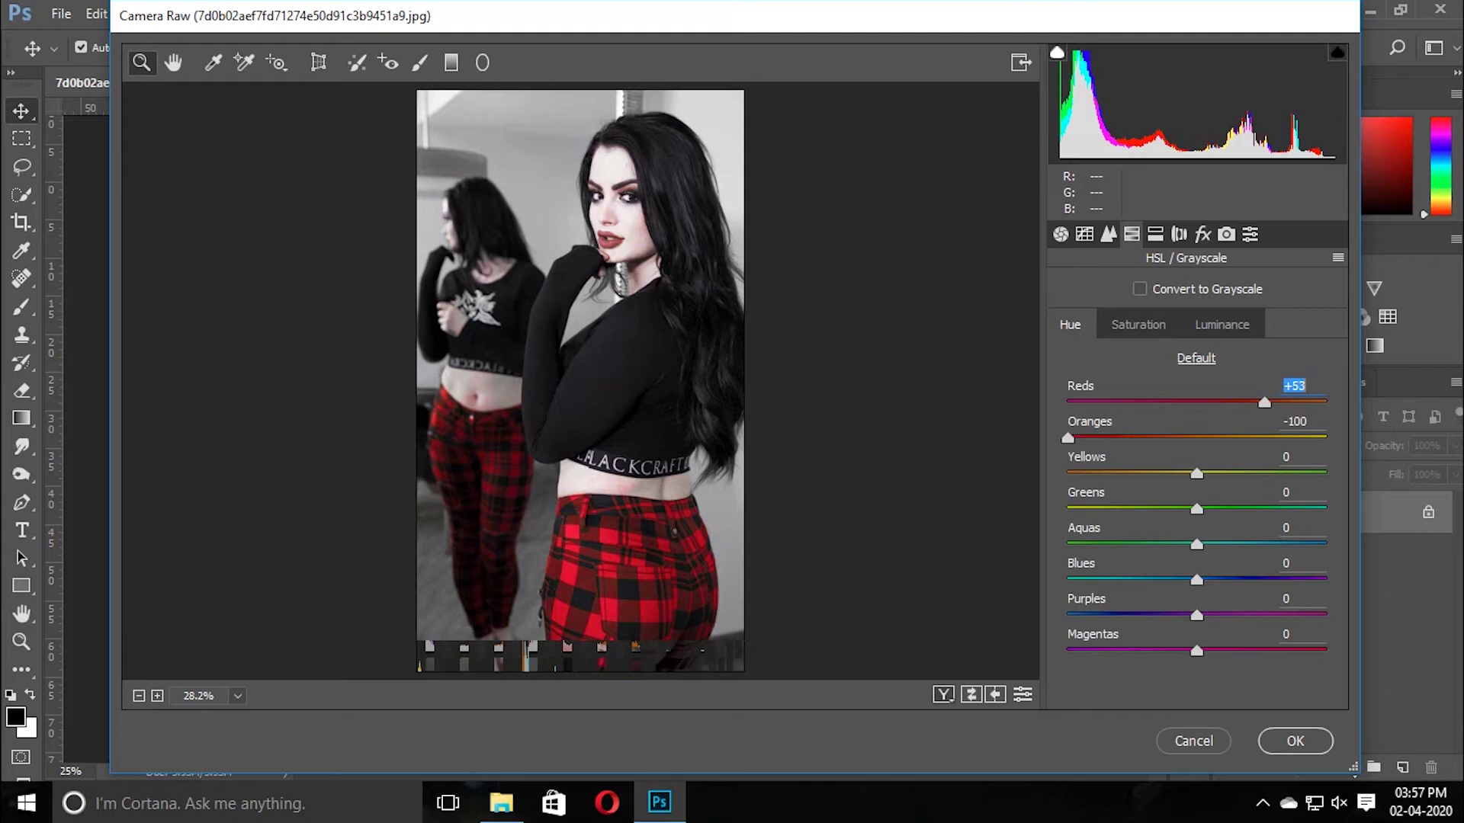
left_click_drag(1067, 438, 1111, 438)
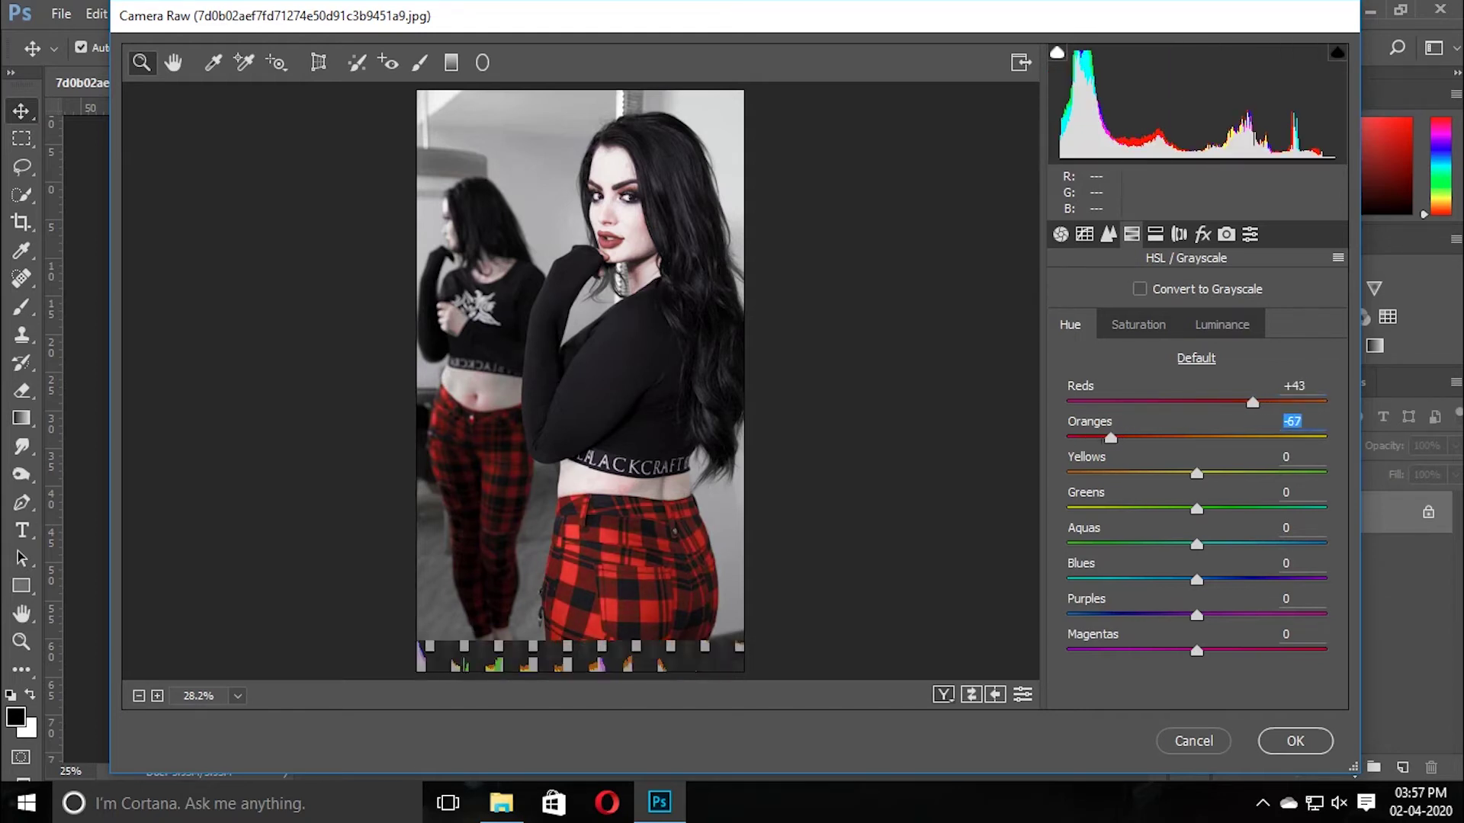
mouse_move(1252, 402)
left_mouse_down()
mouse_move(1232, 402)
mouse_move(1266, 402)
left_mouse_up()
Set the HSL hue of Yellows and Magentas to -100 and of Greens, Aquas, Blues and Purples to +100
left_click_drag(1196, 474, 1067, 473)
left_click_drag(1196, 508, 1325, 509)
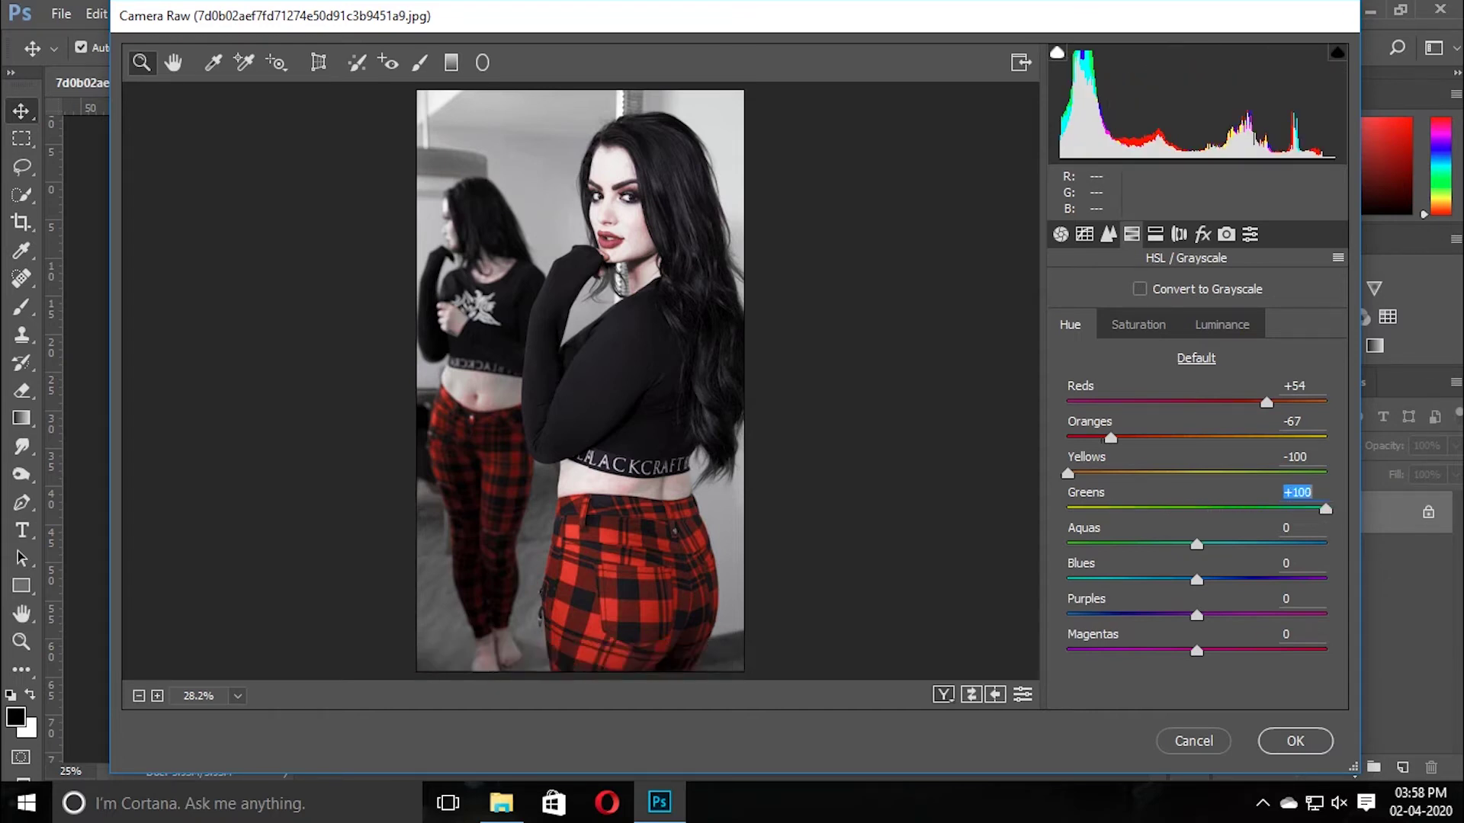
mouse_move(1196, 543)
left_mouse_down()
mouse_move(1071, 543)
mouse_move(1212, 543)
left_mouse_up()
left_click_drag(1299, 544, 1325, 544)
left_click_drag(1197, 580, 1326, 580)
left_click_drag(1197, 615, 1325, 615)
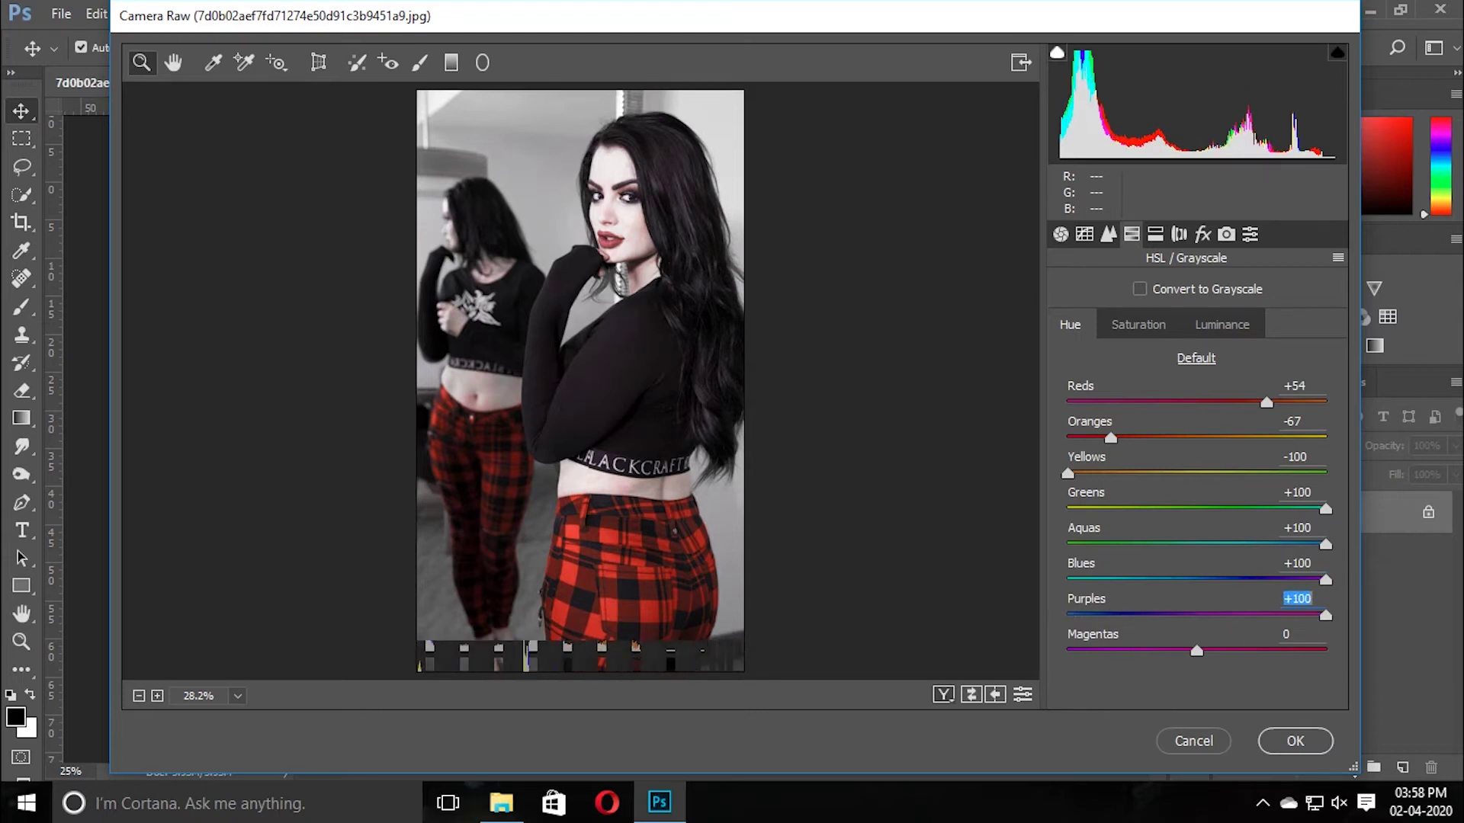
left_click_drag(1197, 651, 1068, 651)
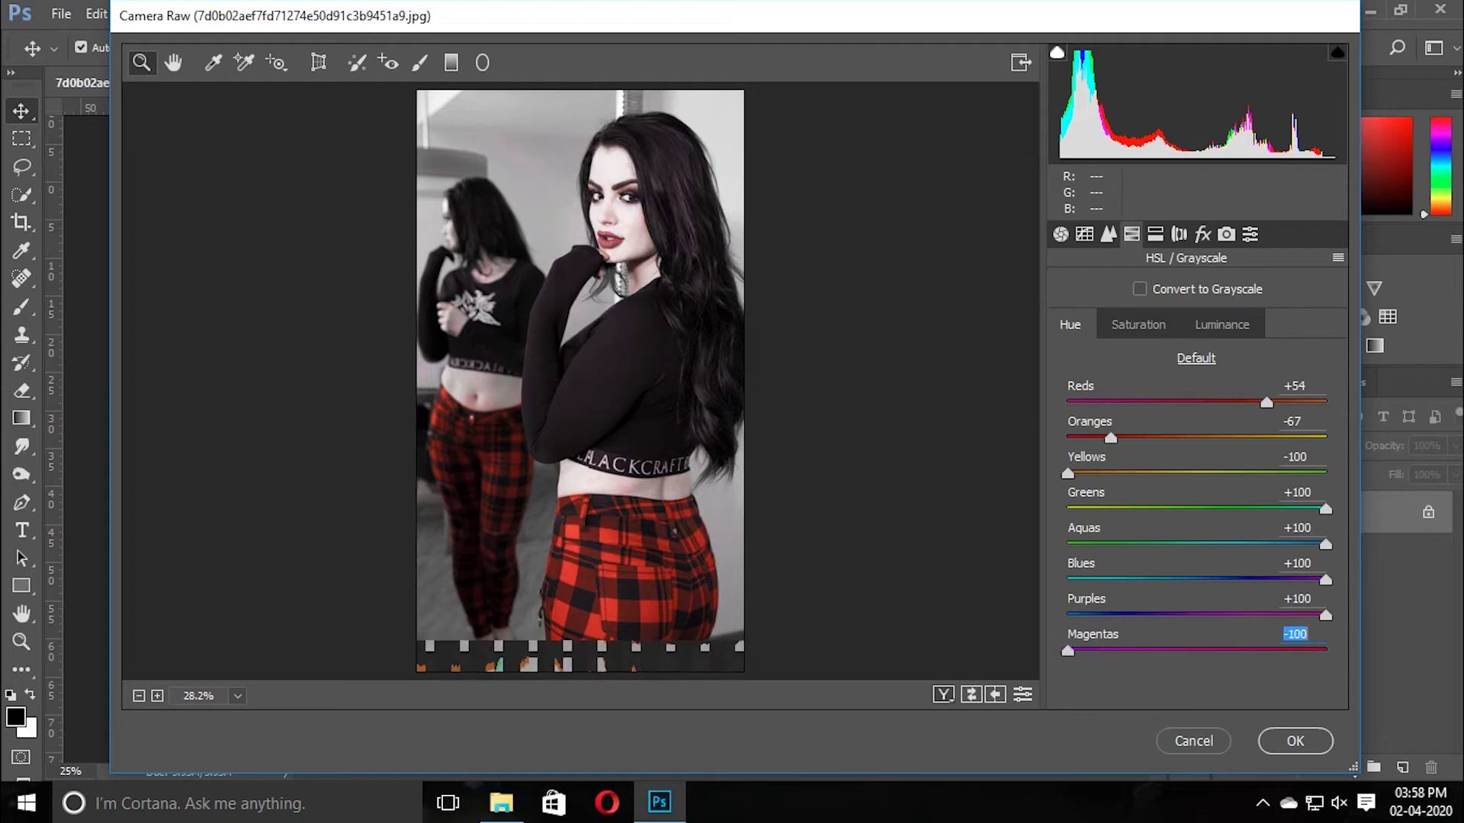
Slightly increase the Dehaze amount in the Camera Raw effects
left_click(1155, 234)
left_click(1179, 234)
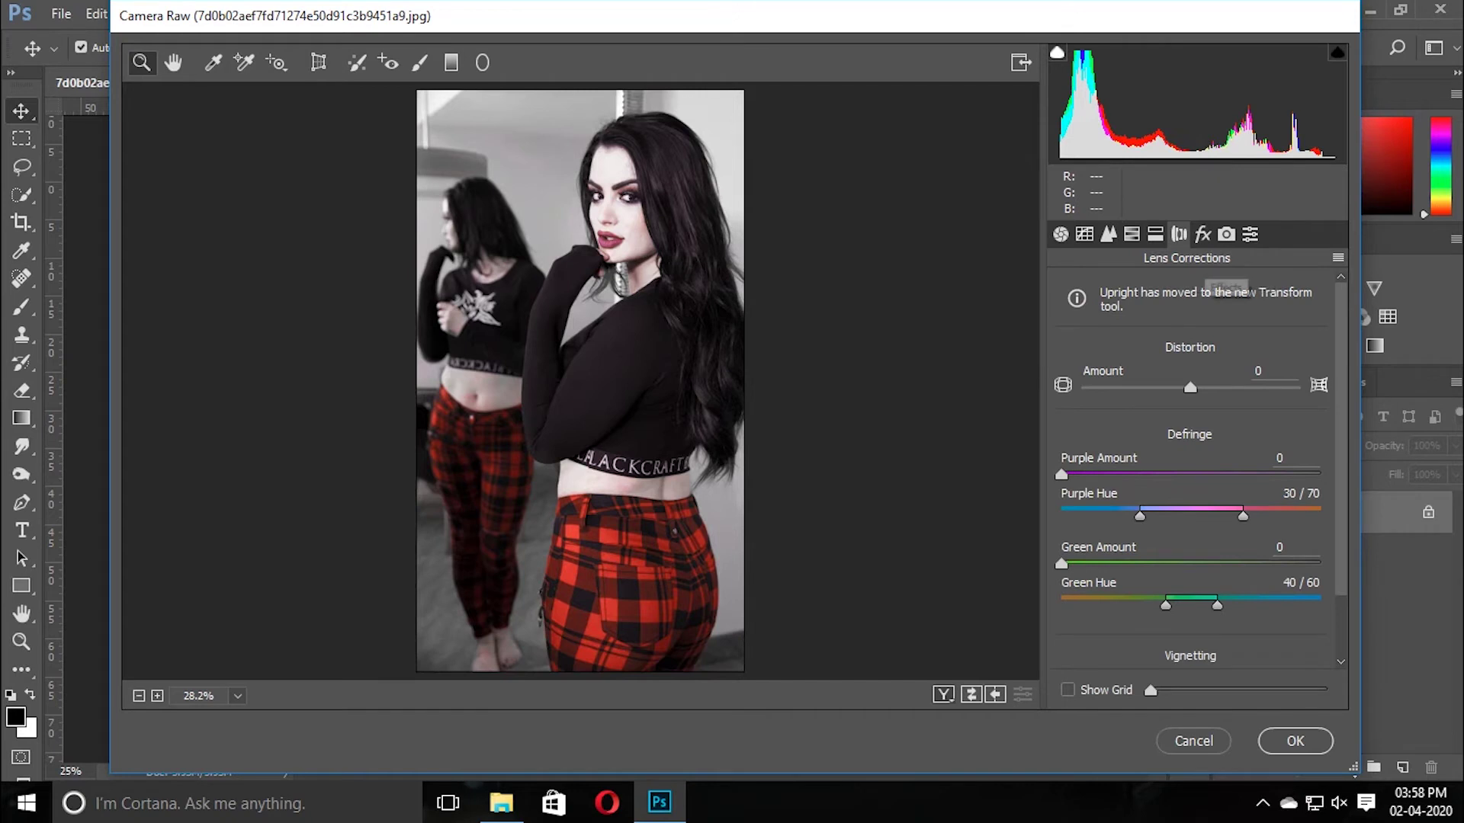
left_click(1202, 234)
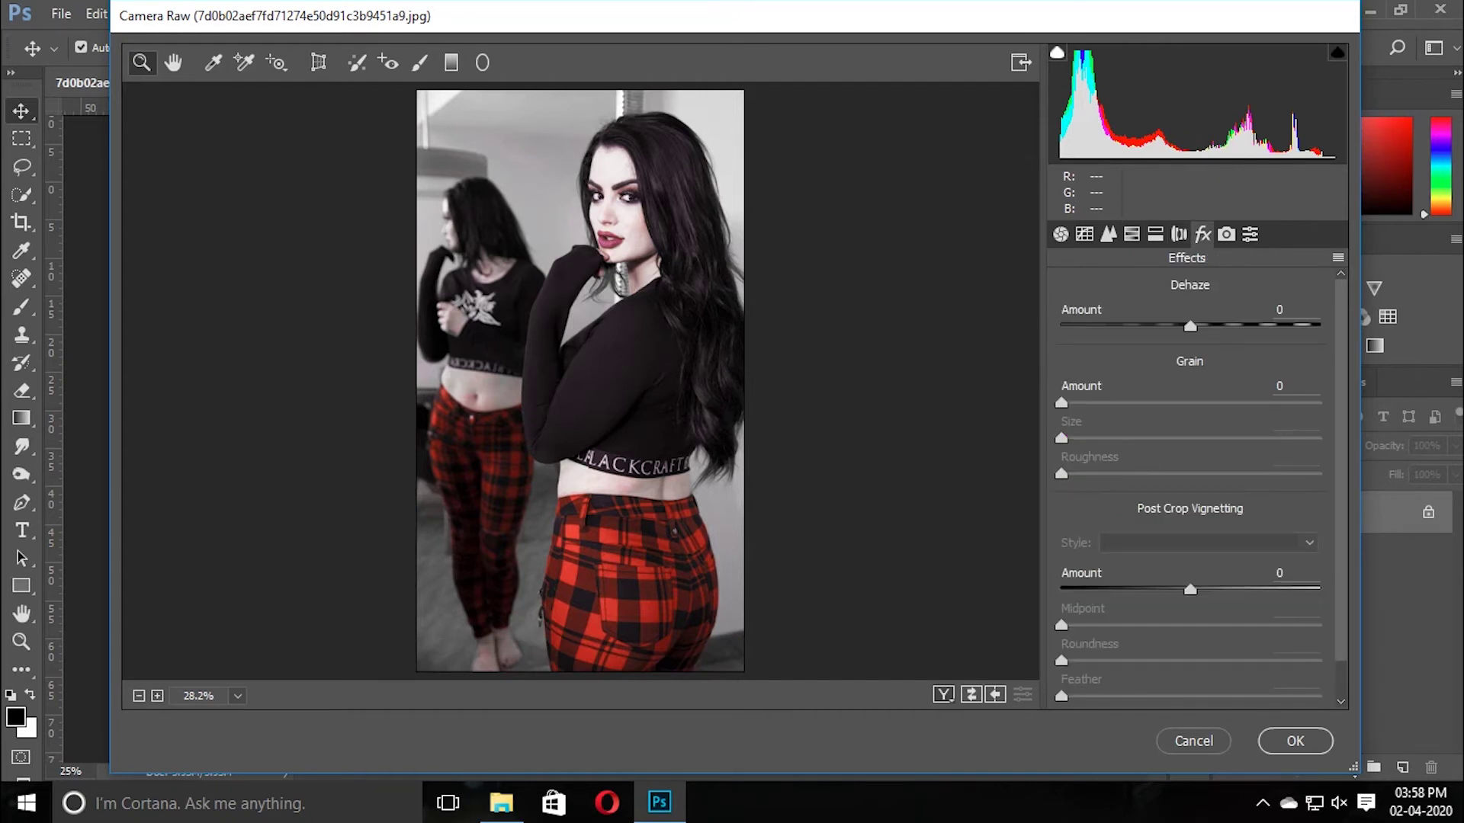
mouse_move(1190, 326)
left_mouse_down()
mouse_move(1218, 327)
mouse_move(1205, 326)
left_mouse_up()
Refine Camera Calibration to Red Primary hue +100, saturation -73, Green Primary saturation -43, and Blue Primary hue +100, saturation -42
left_click(1226, 234)
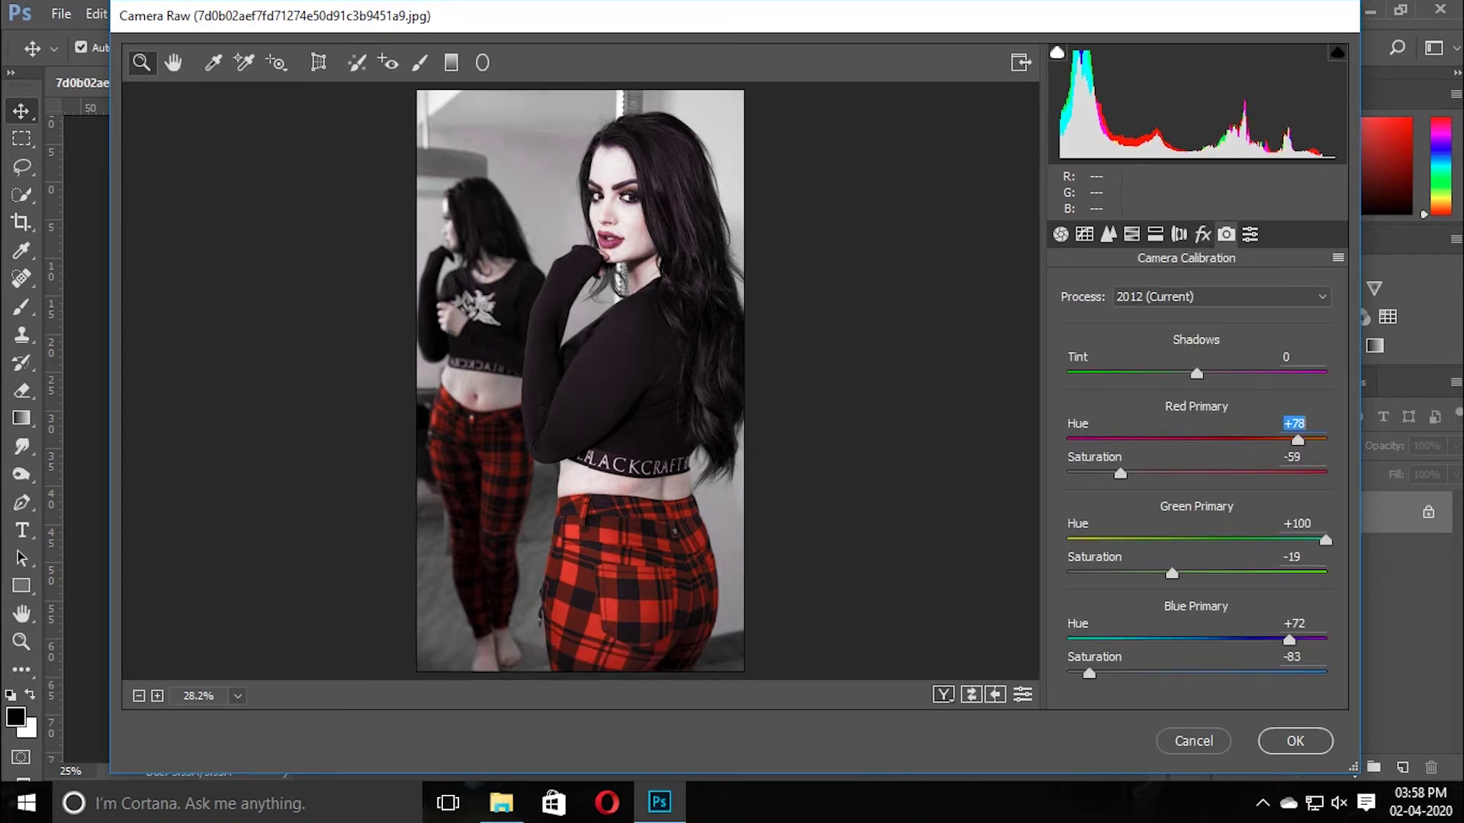
left_click_drag(1297, 441, 1326, 441)
mouse_move(1120, 473)
left_mouse_down()
mouse_move(1189, 473)
mouse_move(1067, 474)
mouse_move(1103, 473)
left_mouse_up()
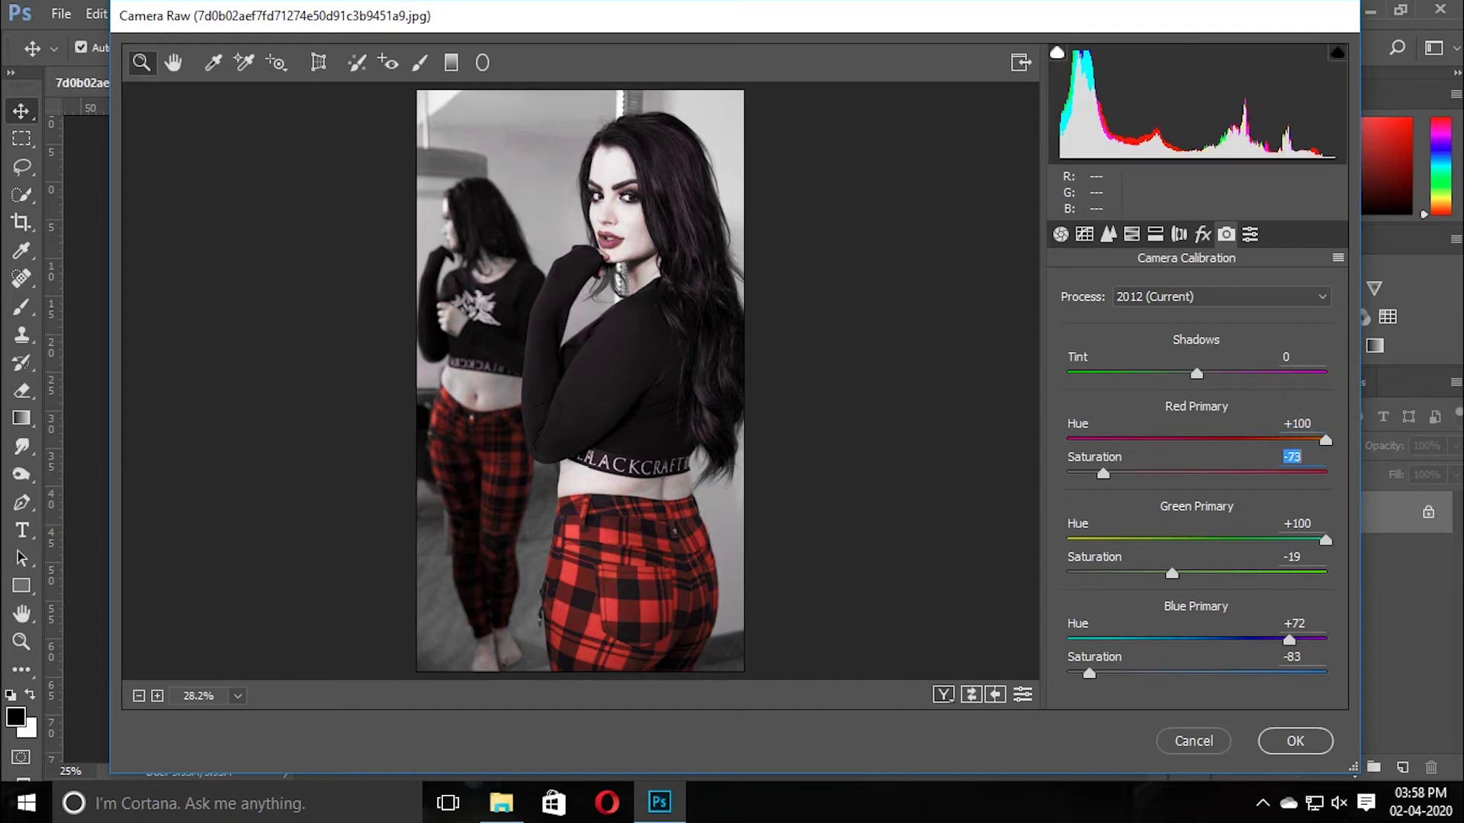
mouse_move(1325, 540)
left_mouse_down()
mouse_move(1067, 541)
mouse_move(1326, 541)
left_mouse_up()
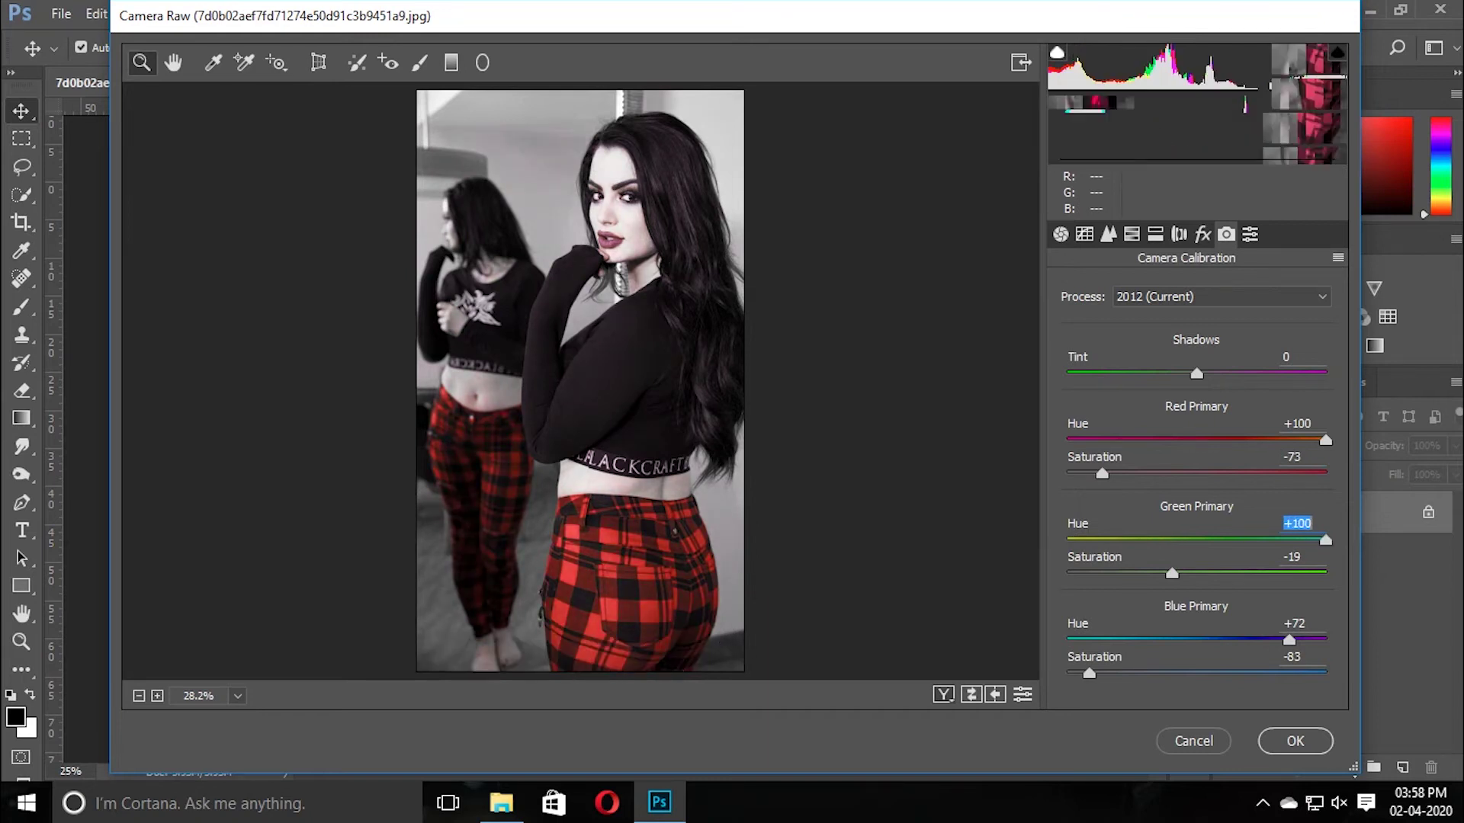
left_click_drag(1172, 573, 1140, 573)
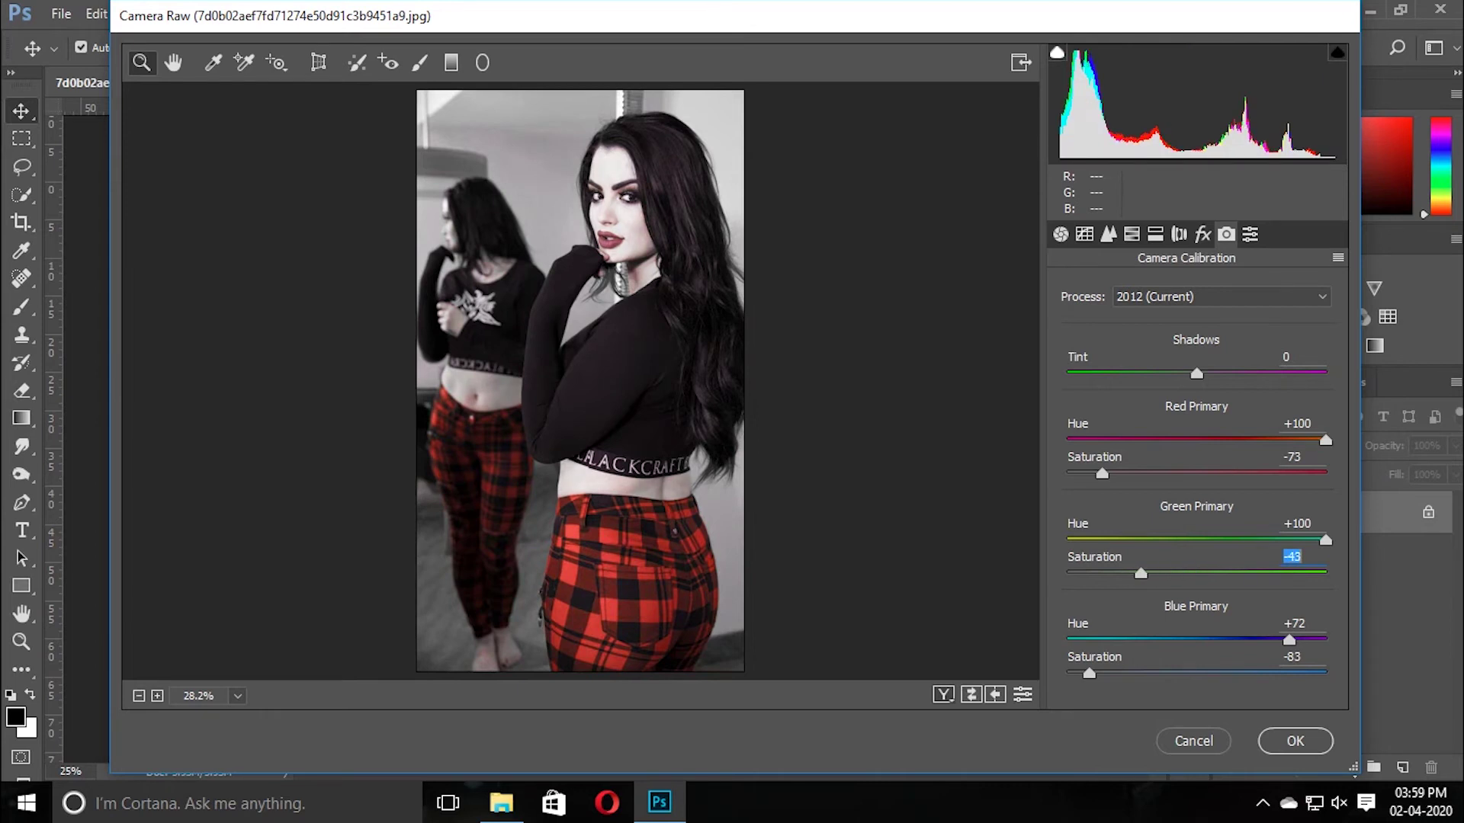
left_click_drag(1289, 640, 1326, 640)
left_click_drag(1090, 674, 1143, 674)
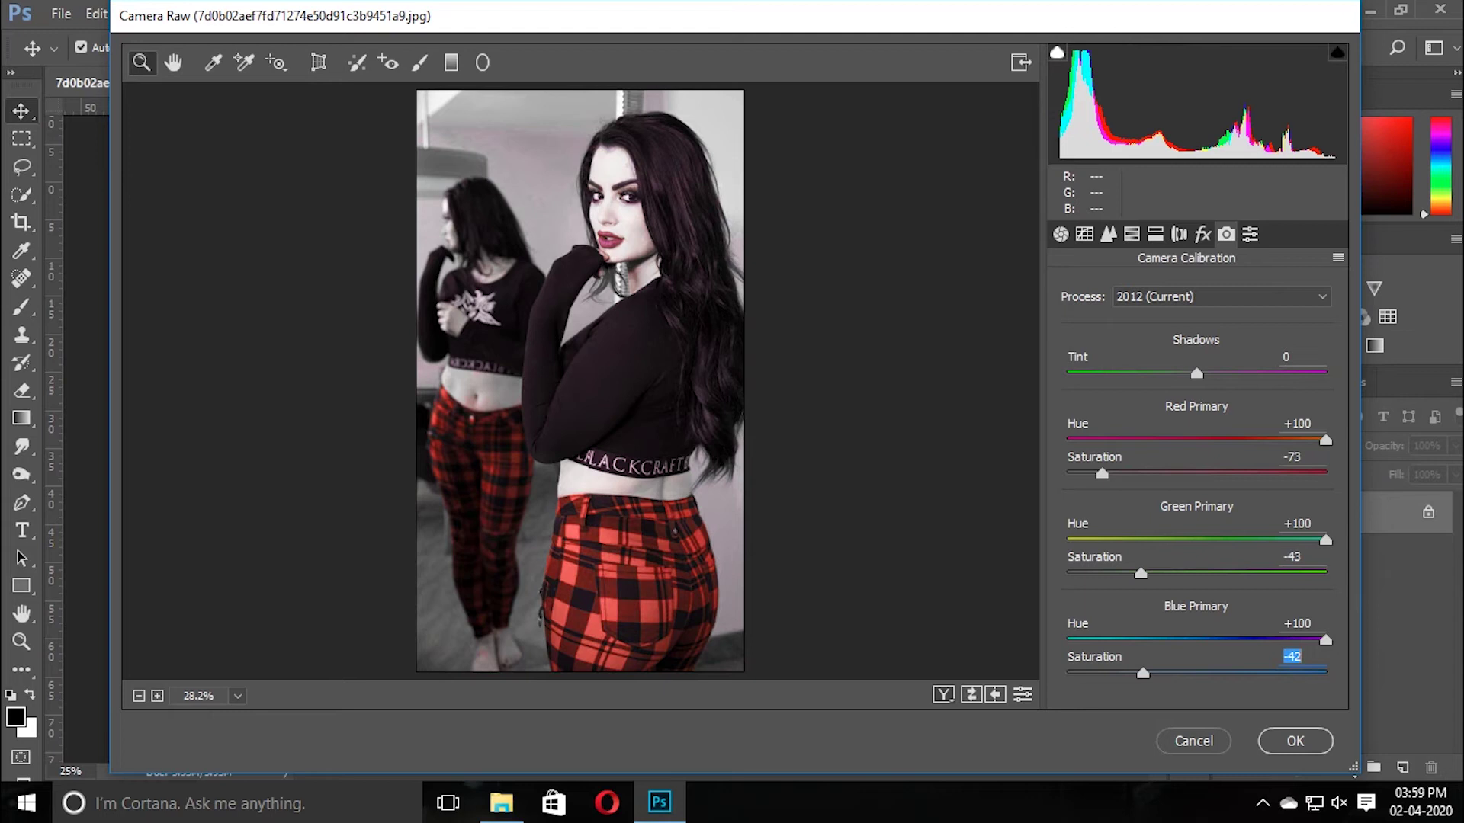
Set the HSL hue of Oranges to -40 and of Reds to +81, keeping Yellows at -100
left_click(1131, 234)
left_click_drag(1092, 438, 1152, 438)
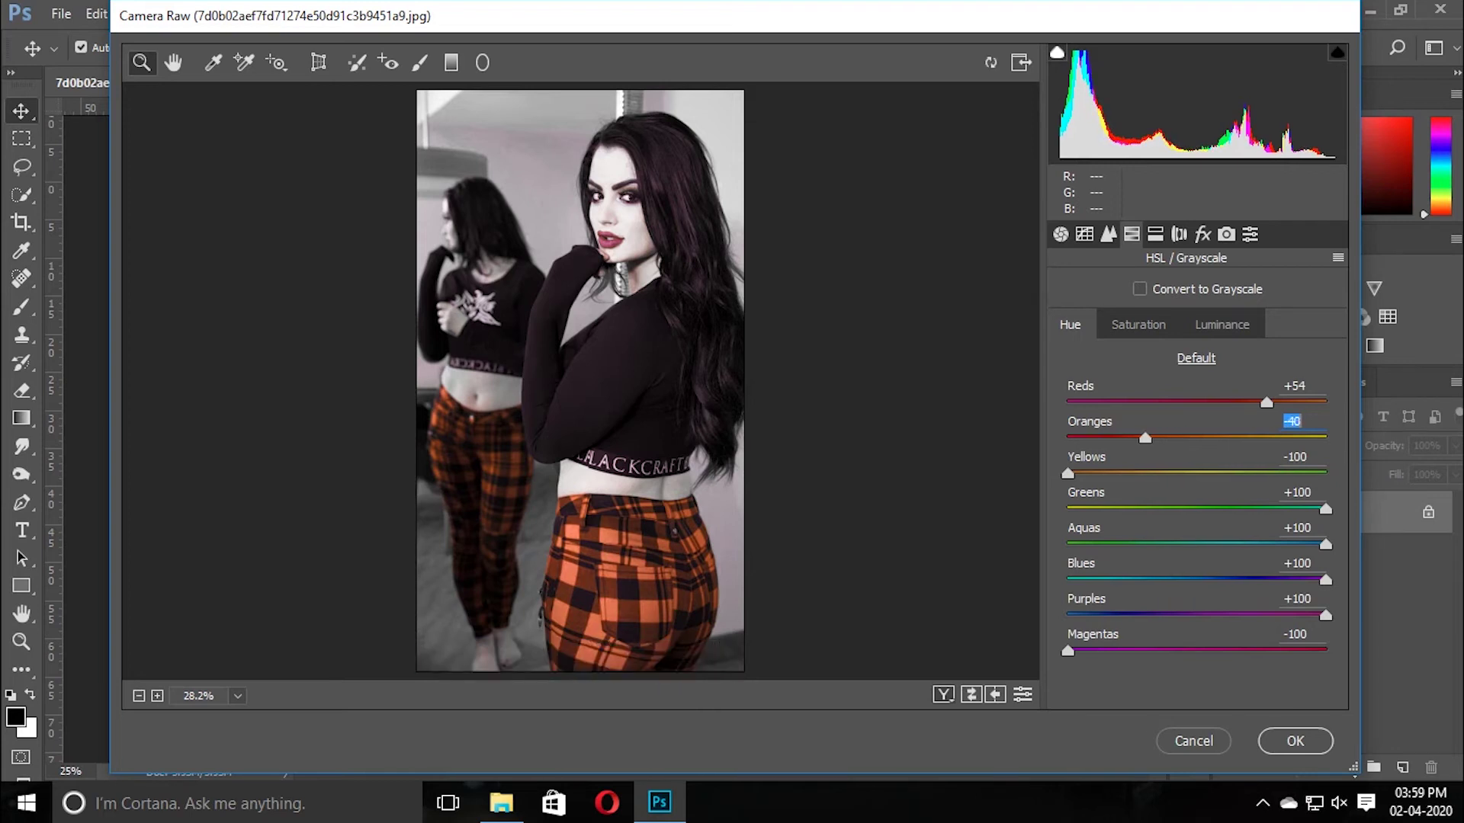
left_click_drag(1266, 403, 1300, 402)
mouse_move(1068, 473)
left_mouse_down()
mouse_move(1146, 474)
mouse_move(1068, 474)
left_mouse_up()
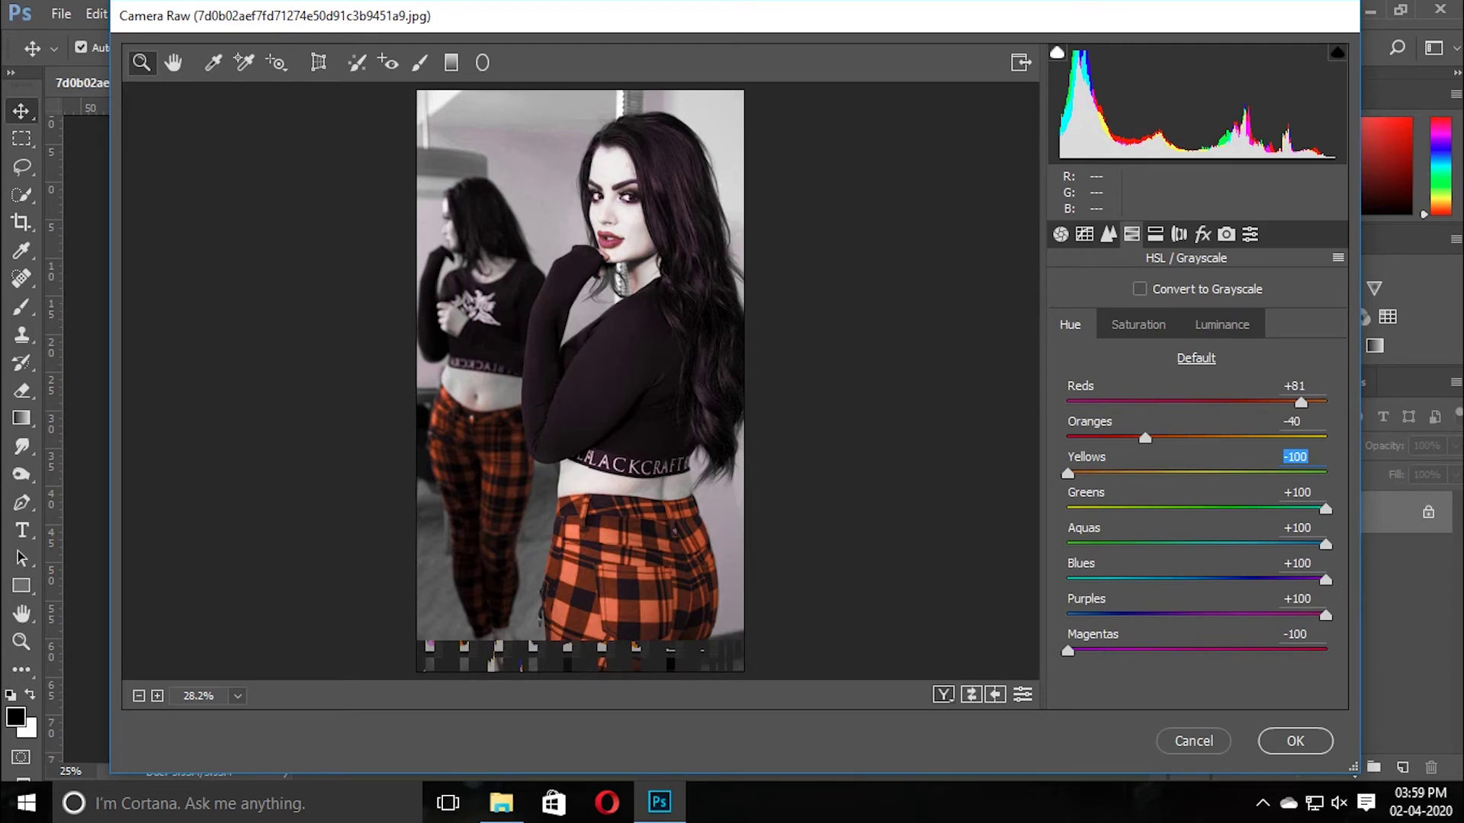
Readjust the HSL saturation of Reds and keep the saturation of Oranges at +100
left_click(1138, 324)
left_click_drag(1325, 438, 1326, 402)
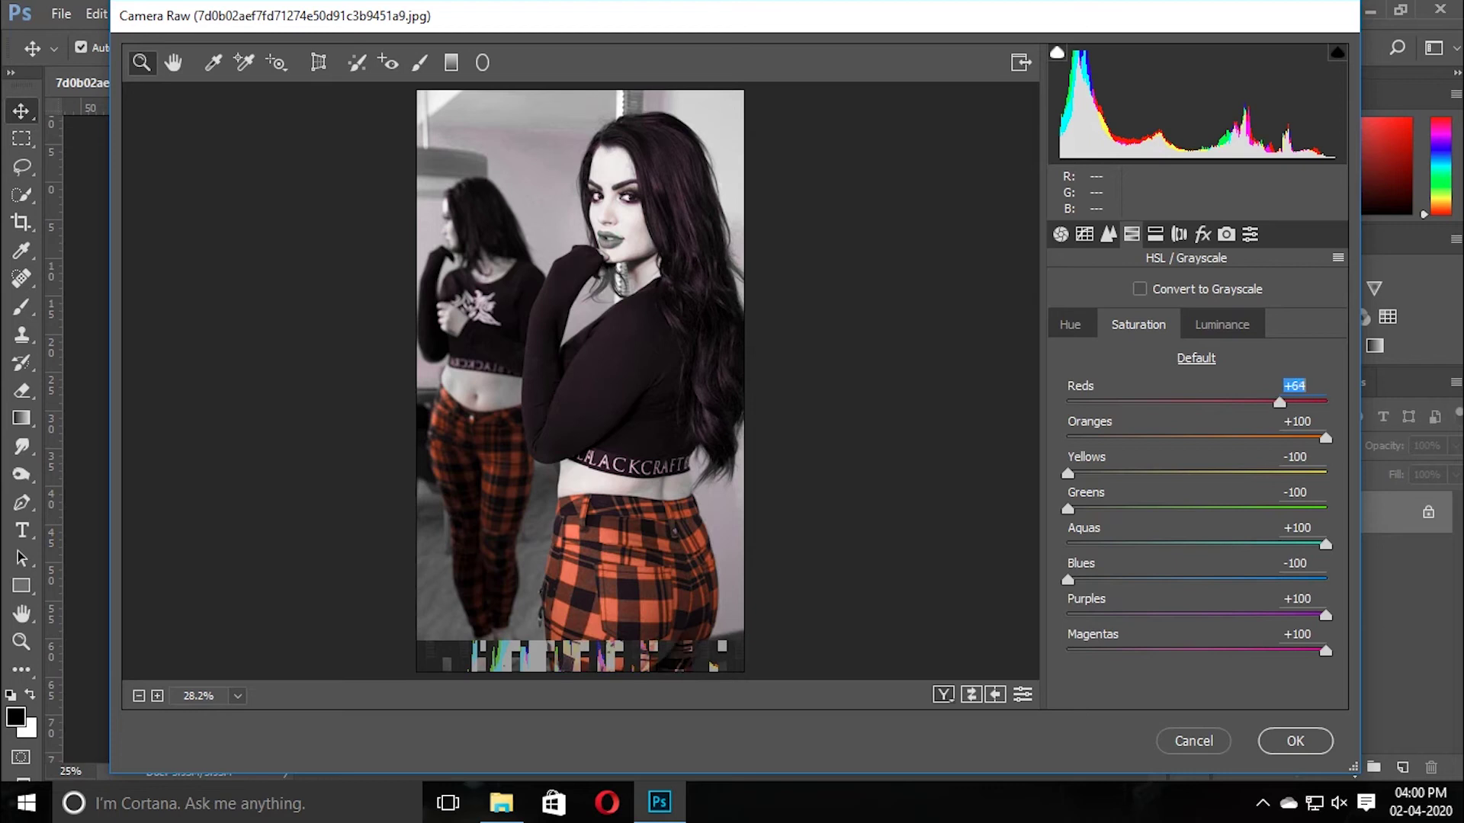
mouse_move(1326, 439)
left_mouse_down()
mouse_move(1267, 438)
mouse_move(1326, 439)
left_mouse_up()
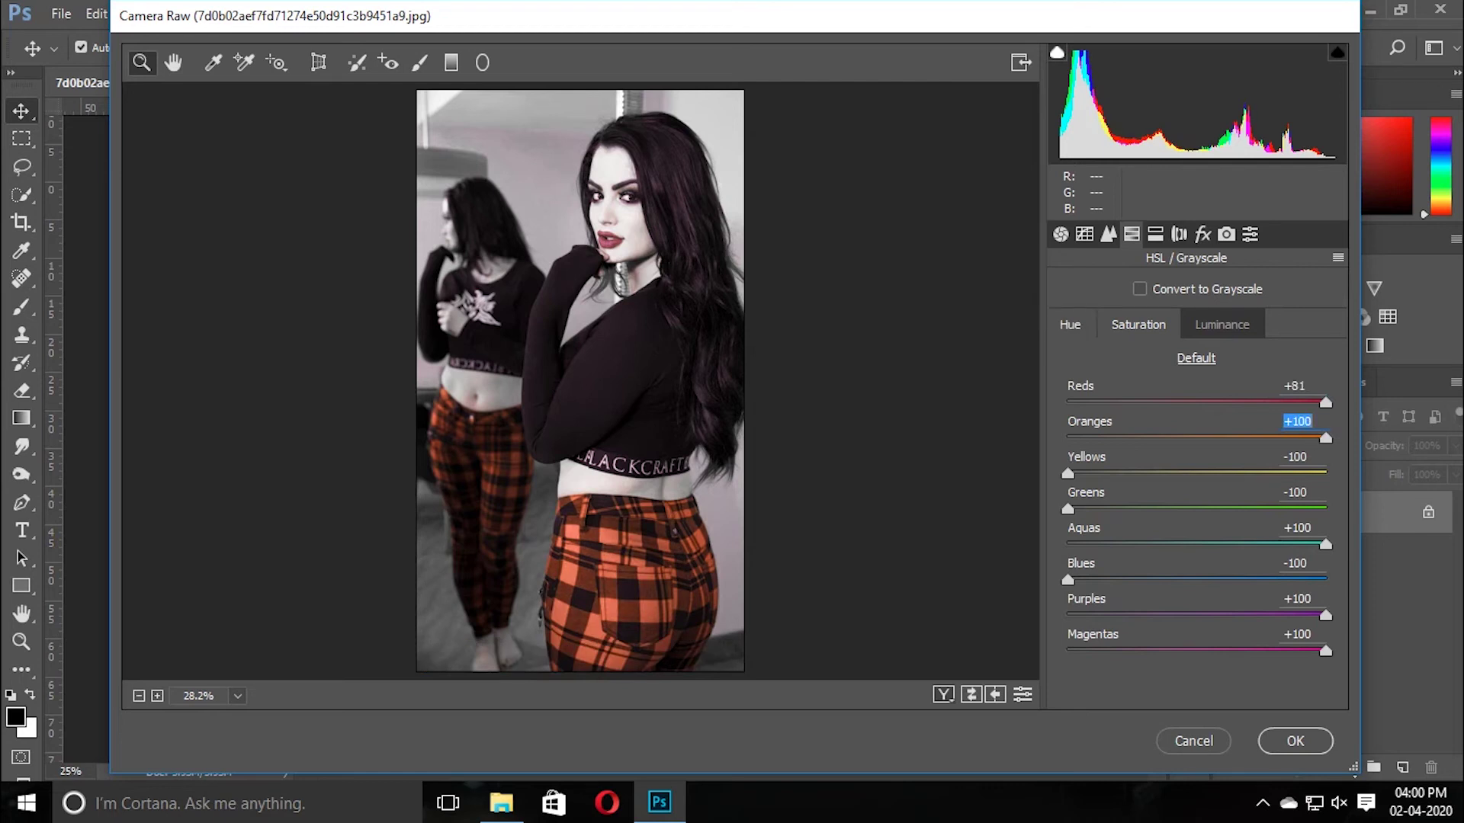
Set the HSL luminance of Oranges to +26, Blues to +100, and Purples and Magentas to -100, keeping Reds at -100
left_click(1069, 324)
left_click(1222, 325)
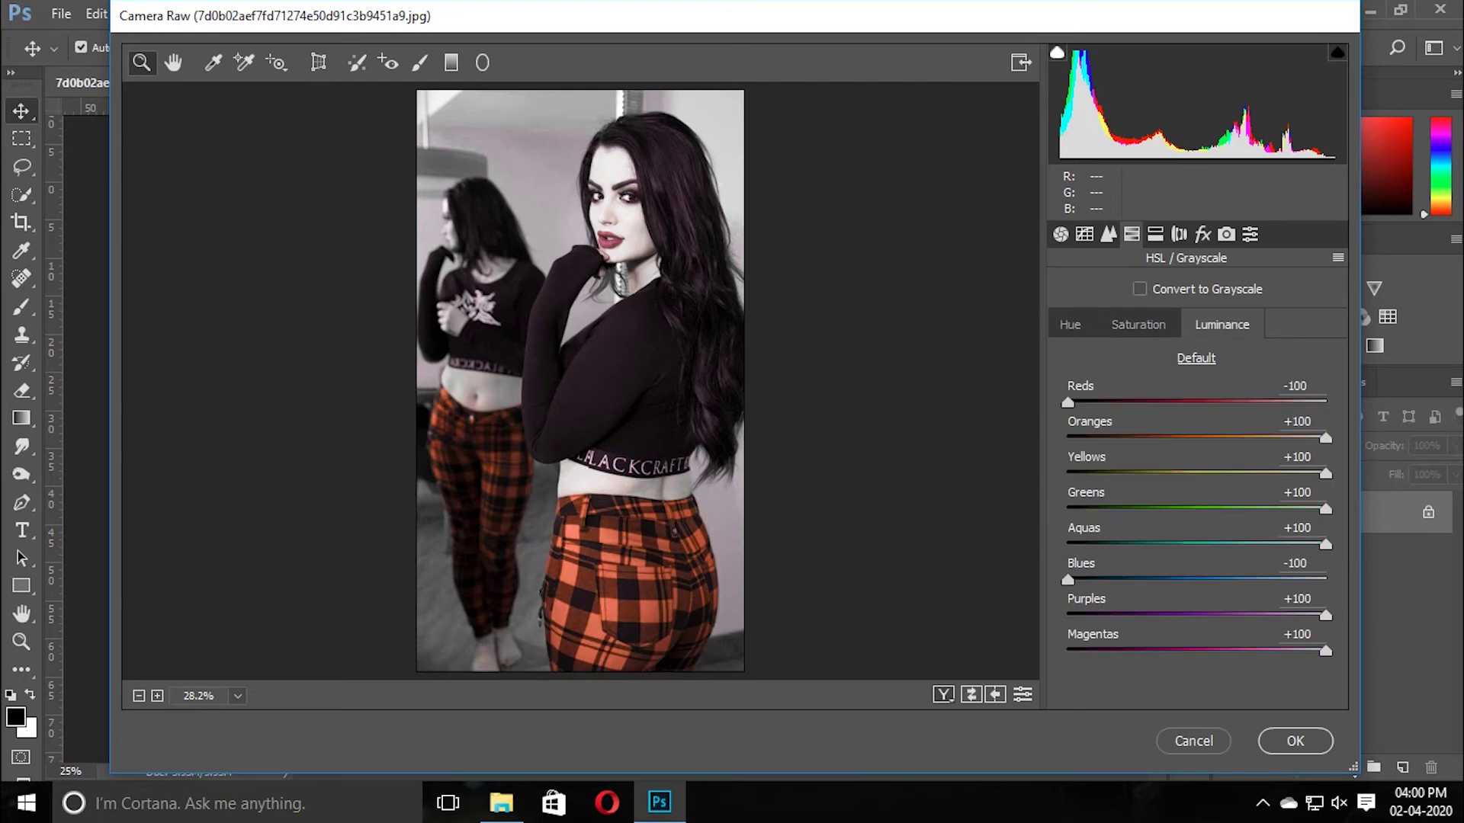
mouse_move(1068, 402)
left_mouse_down()
mouse_move(1267, 402)
mouse_move(1068, 402)
left_mouse_up()
left_click_drag(1325, 439, 1230, 439)
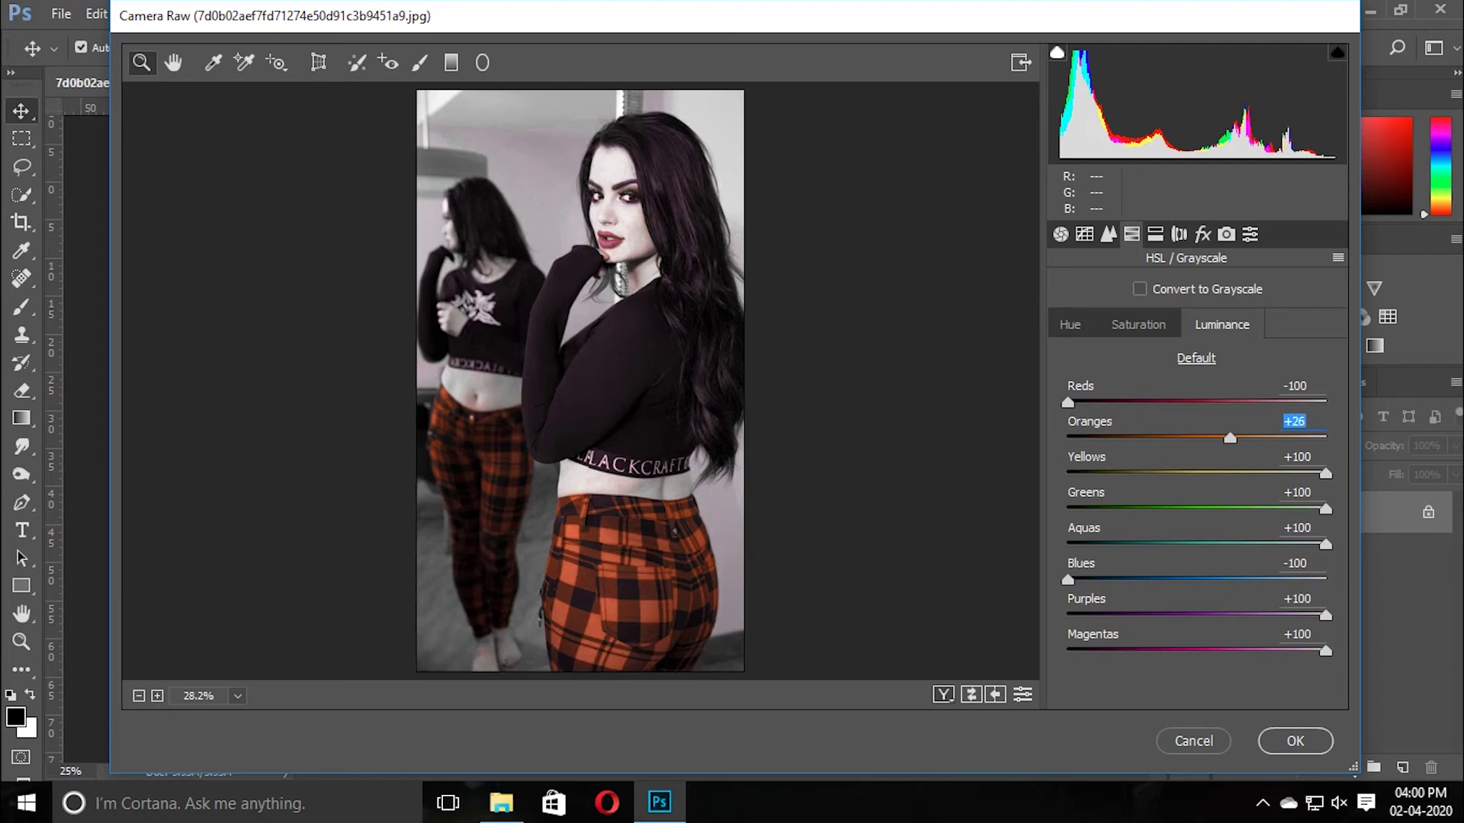
left_click_drag(1067, 580, 1067, 615)
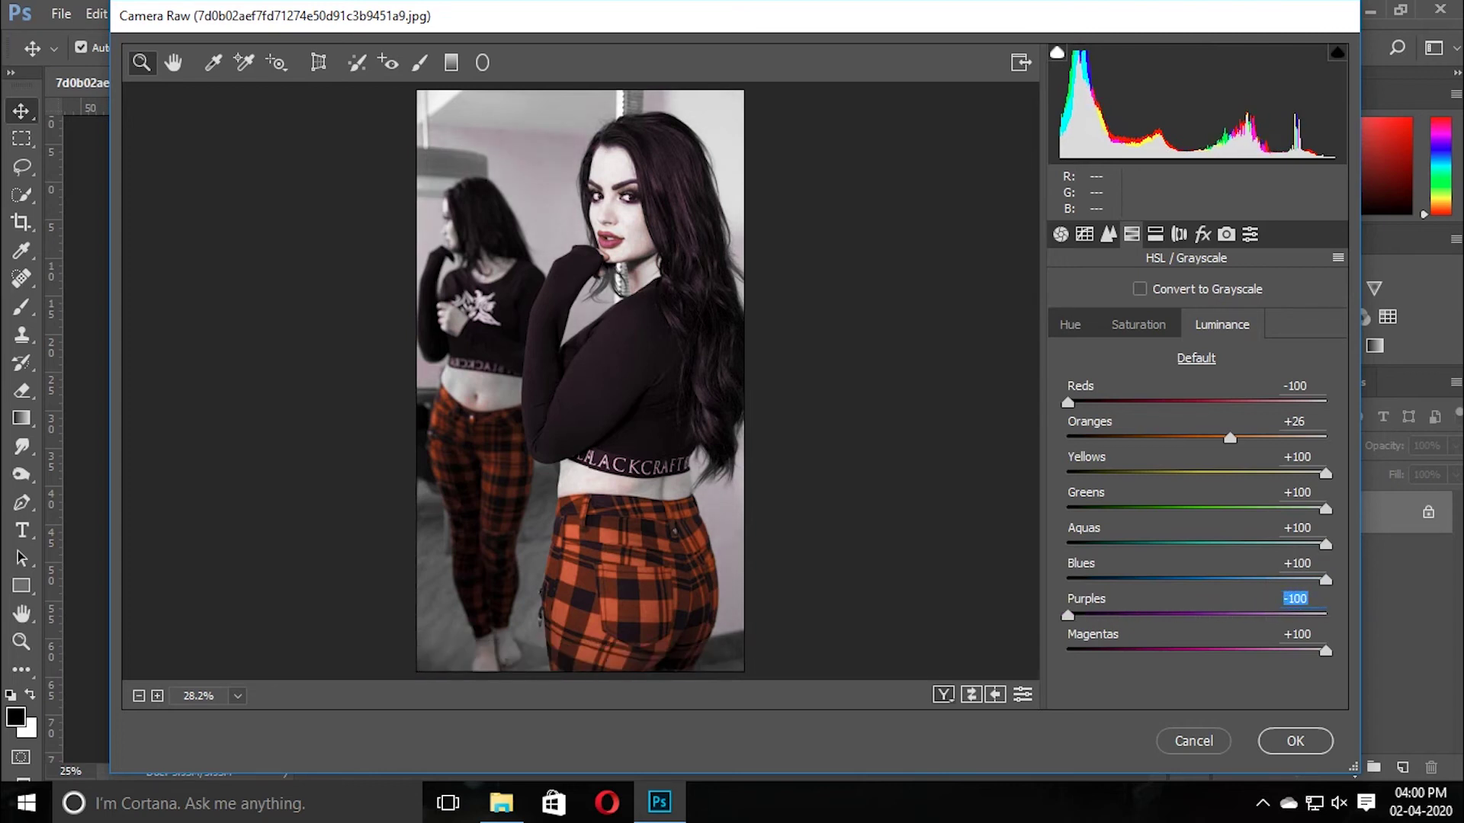
left_click_drag(1325, 651, 1067, 651)
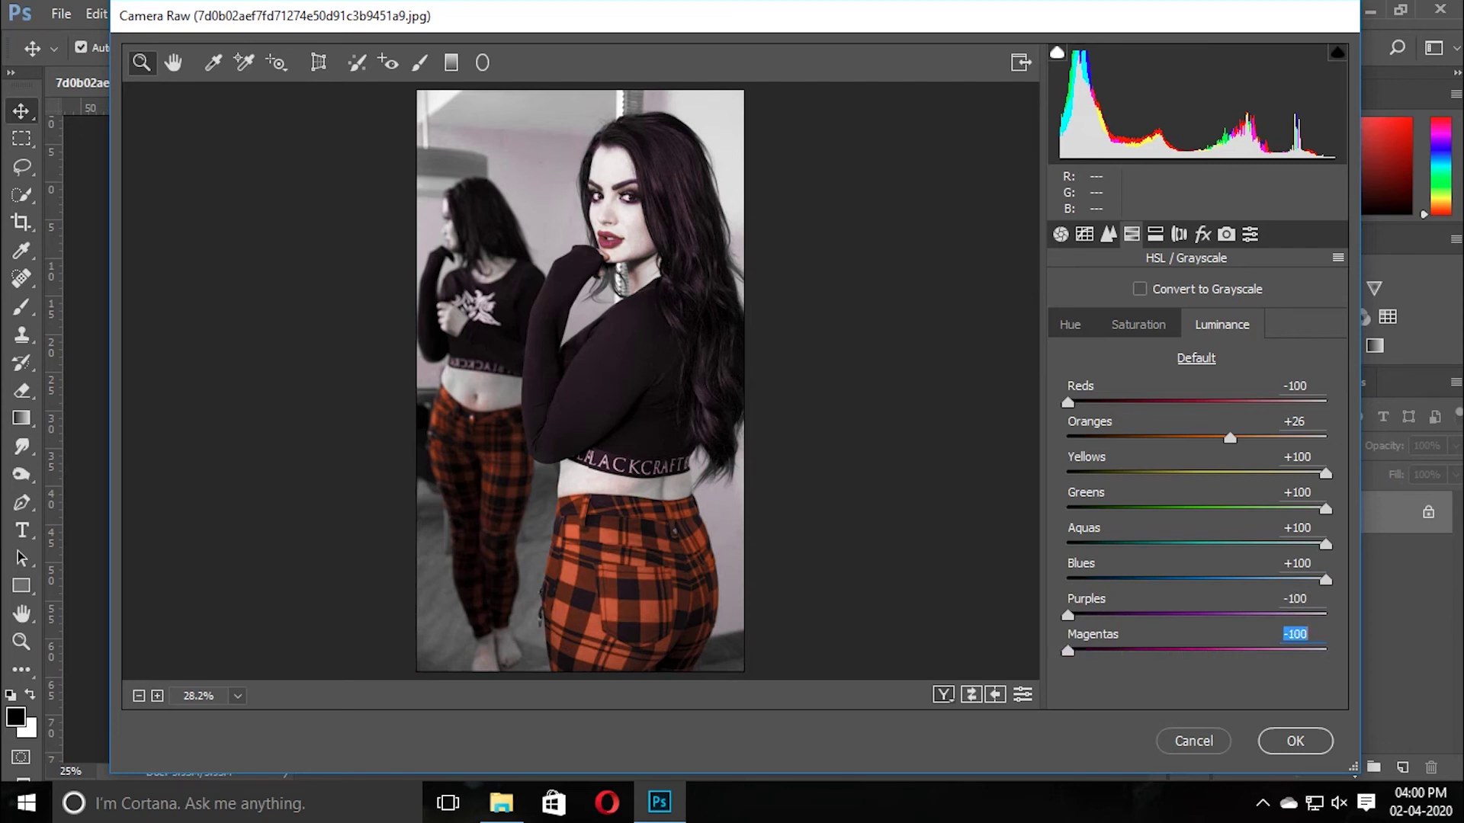
Review the Split Toning, Lens Corrections, Effects, Camera Calibration, Presets and Detail settings
left_click(1155, 234)
left_click(1179, 234)
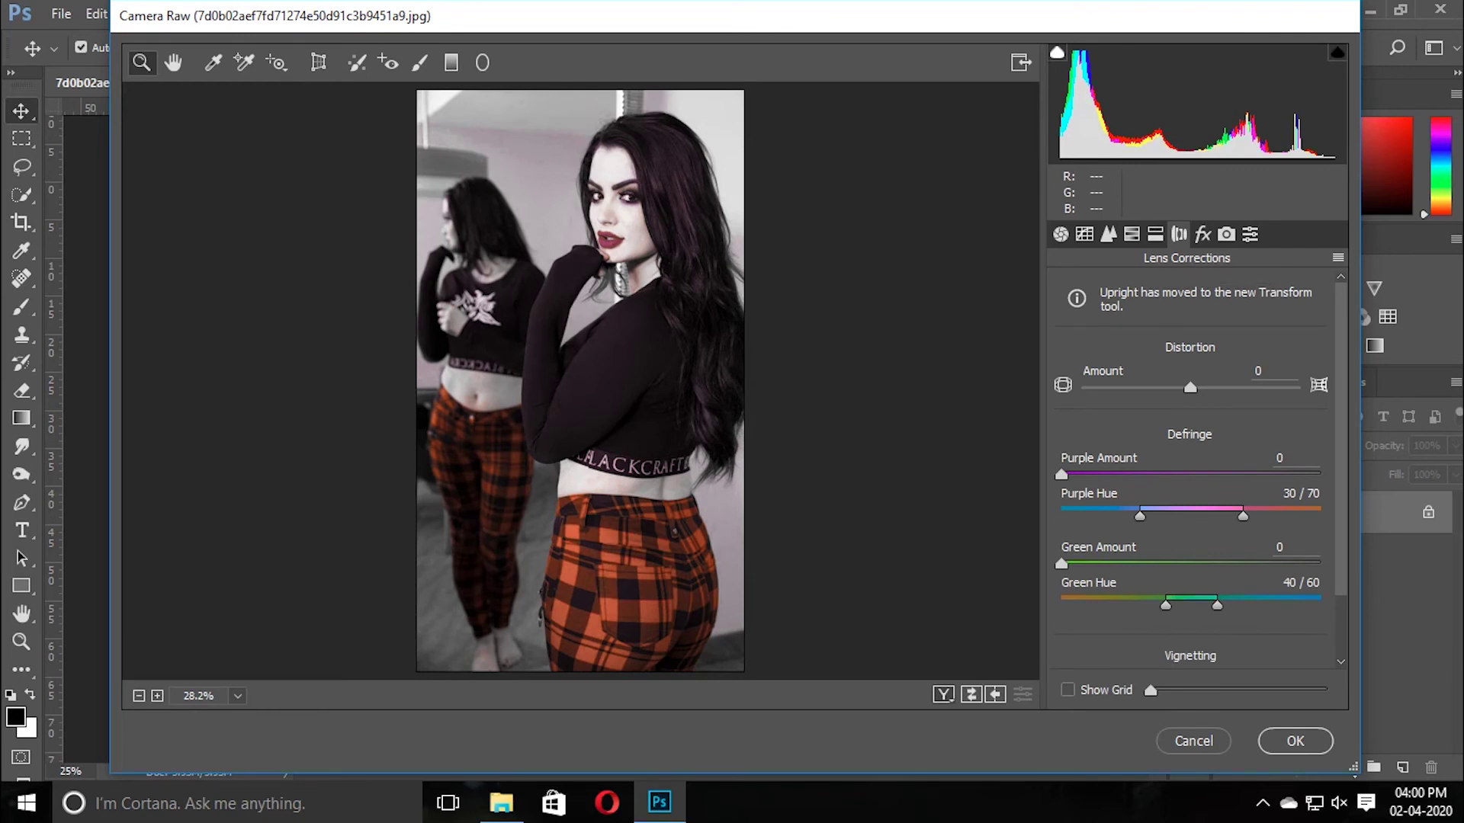
key("Up")
key("Up")
key("Up")
key("Up")
left_click(1202, 234)
left_click(1226, 234)
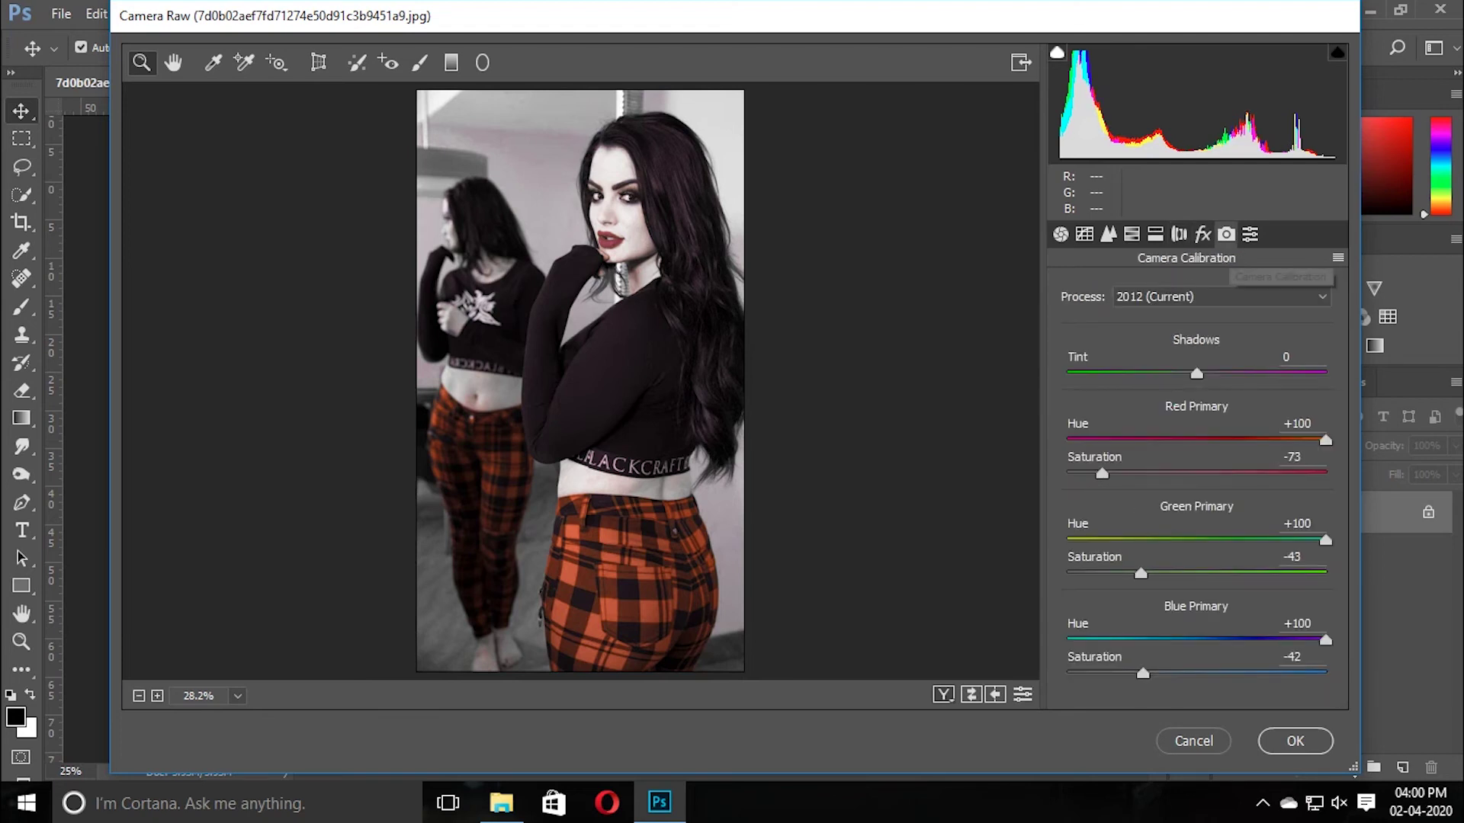
left_click(1250, 234)
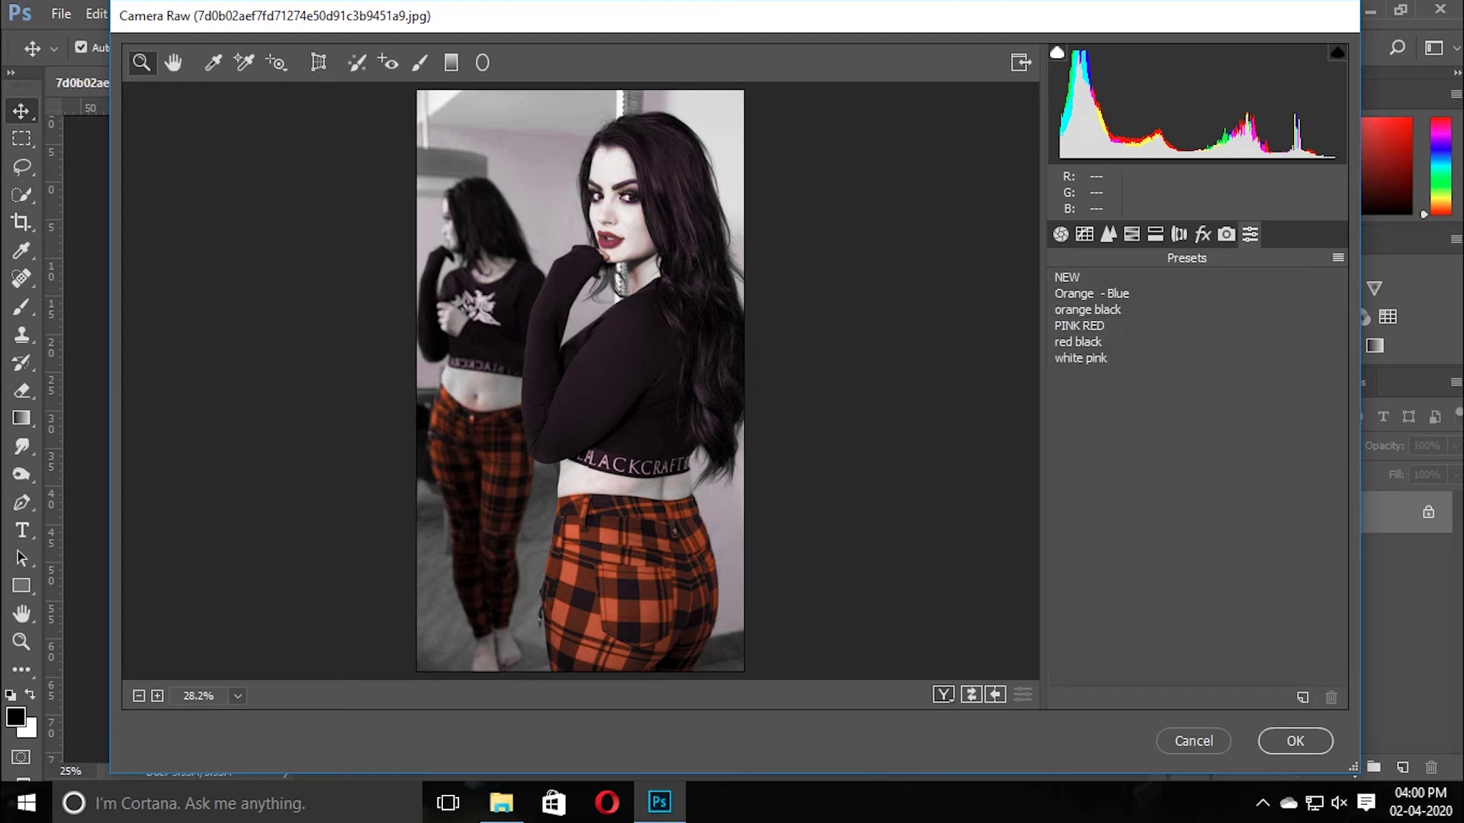
left_click(1108, 234)
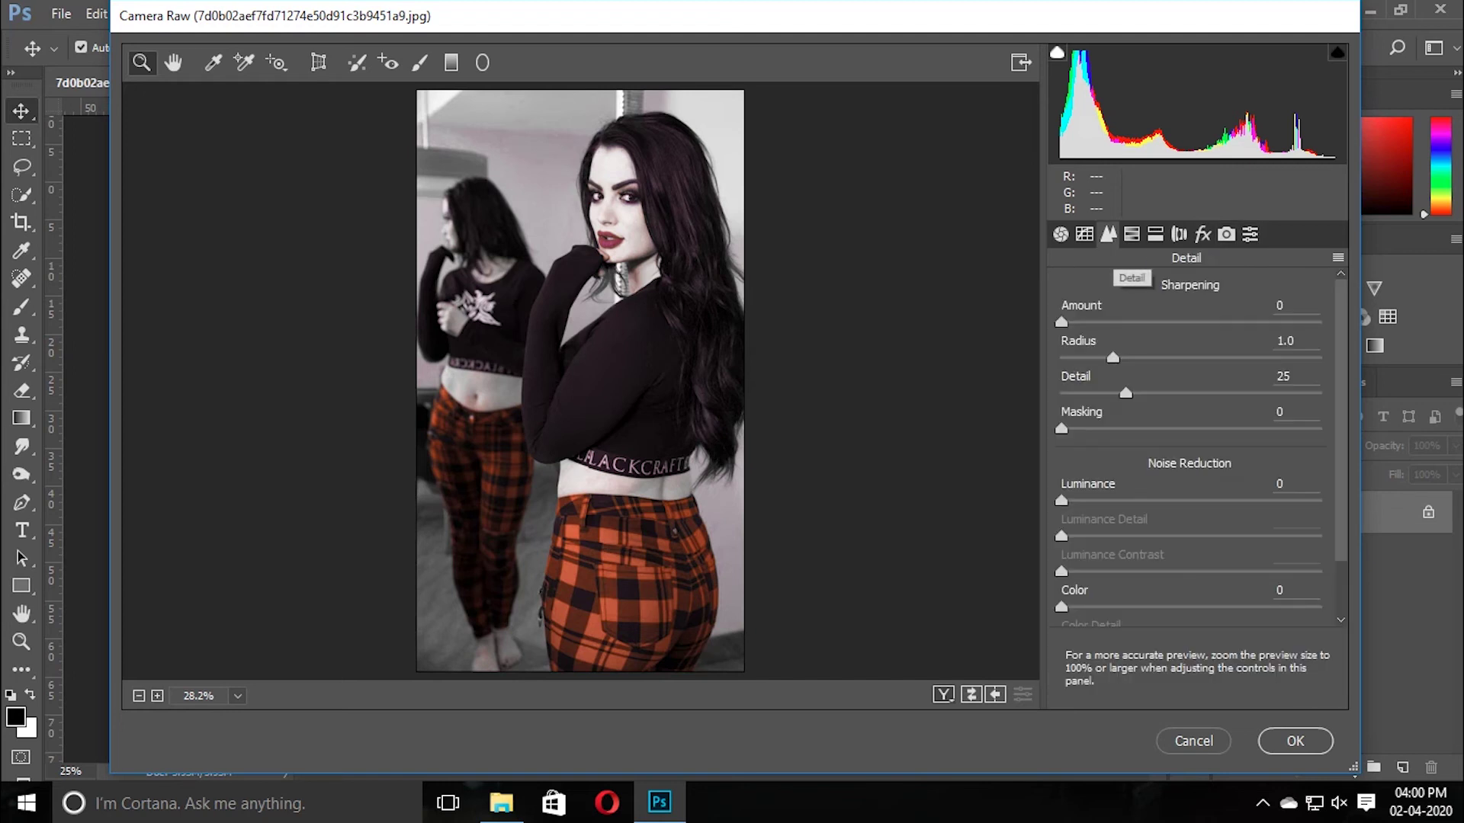
Brighten the RGB point tone curve by adding an upper-midtone point at input 168, output 191
left_click(1084, 234)
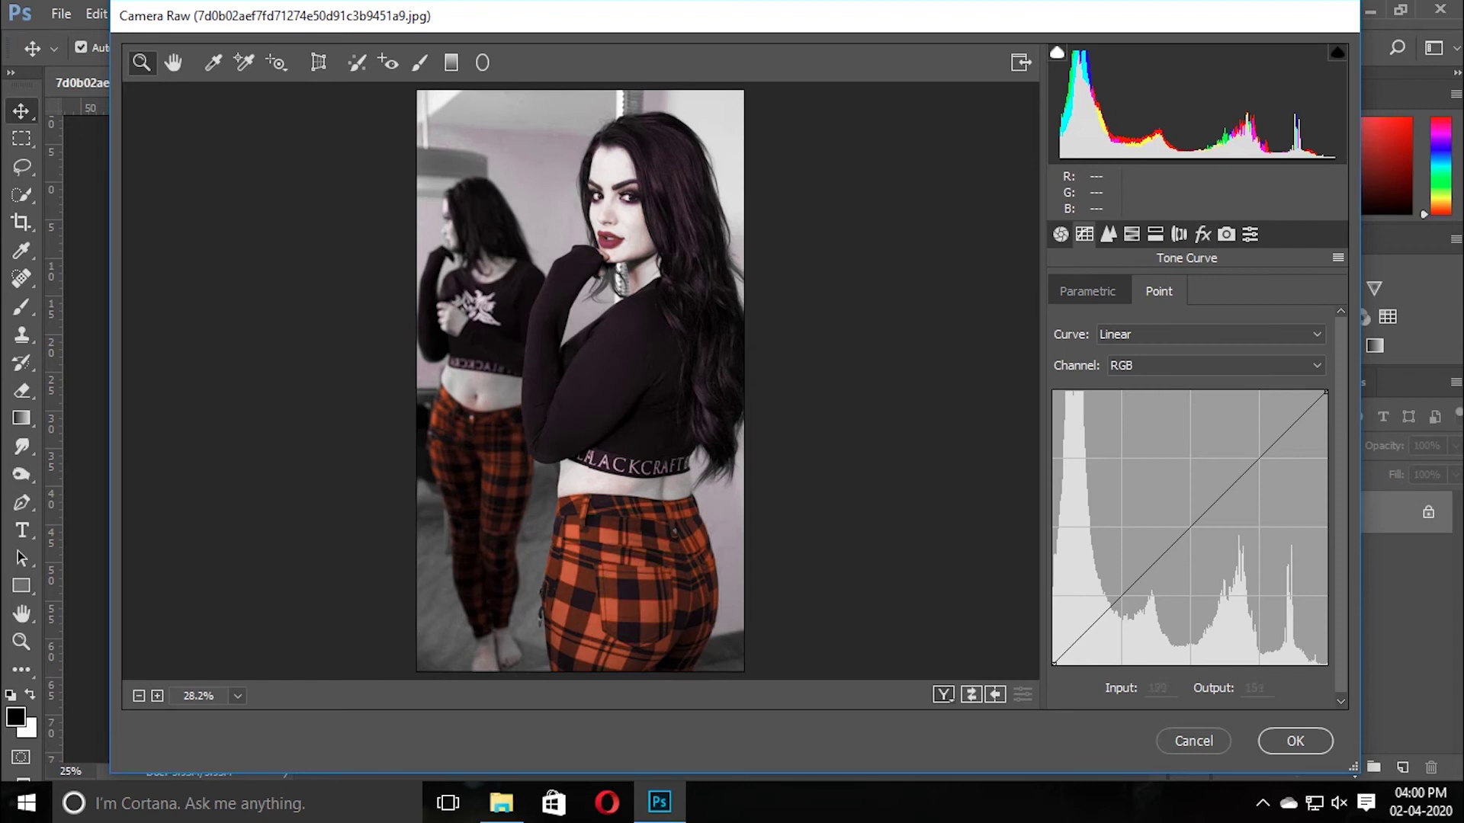
left_click(1241, 477)
left_click_drag(1240, 477, 1232, 459)
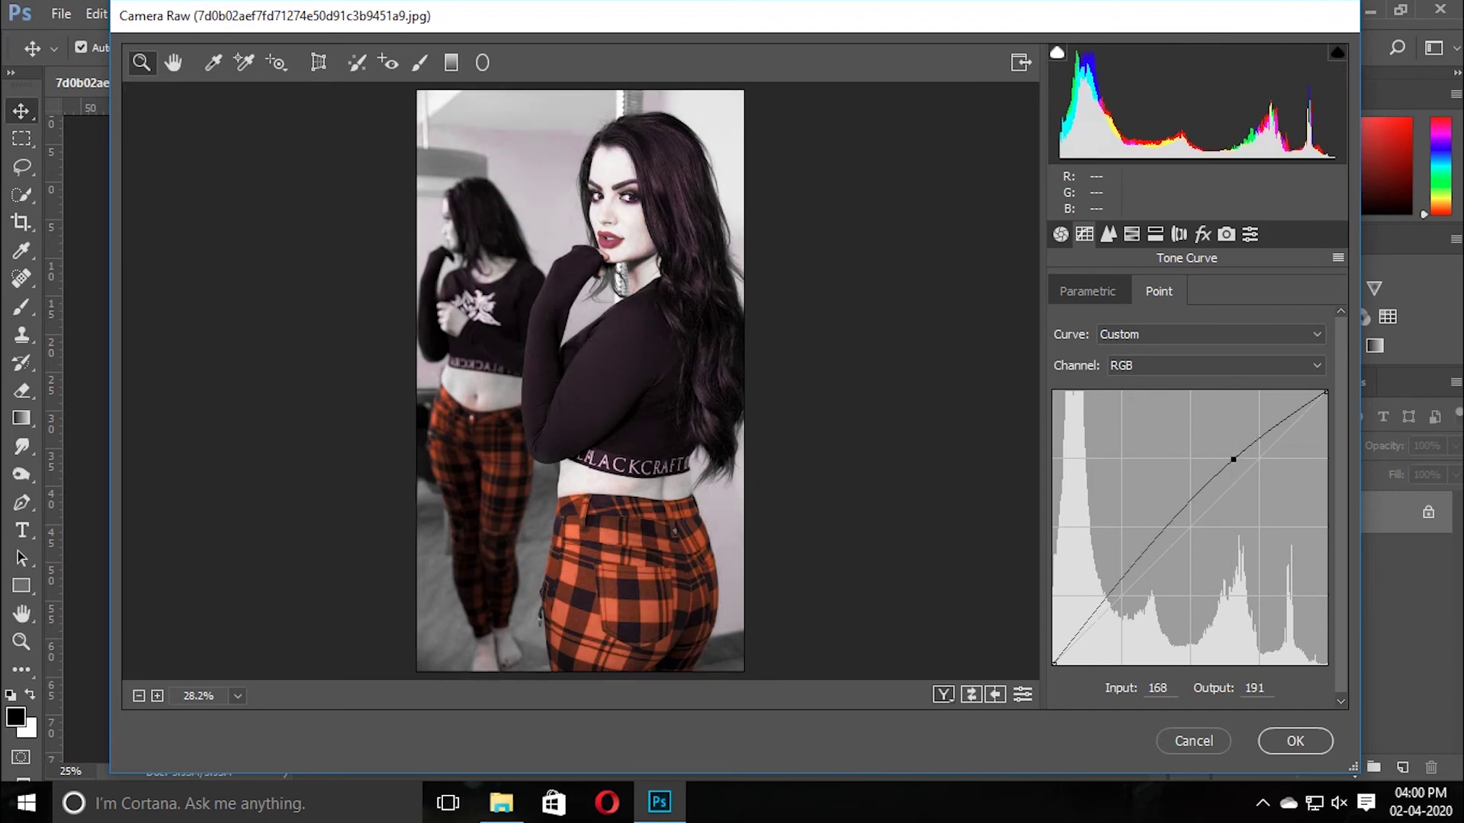
Set the basic Contrast to +13 and Highlights to +42
left_click(1060, 234)
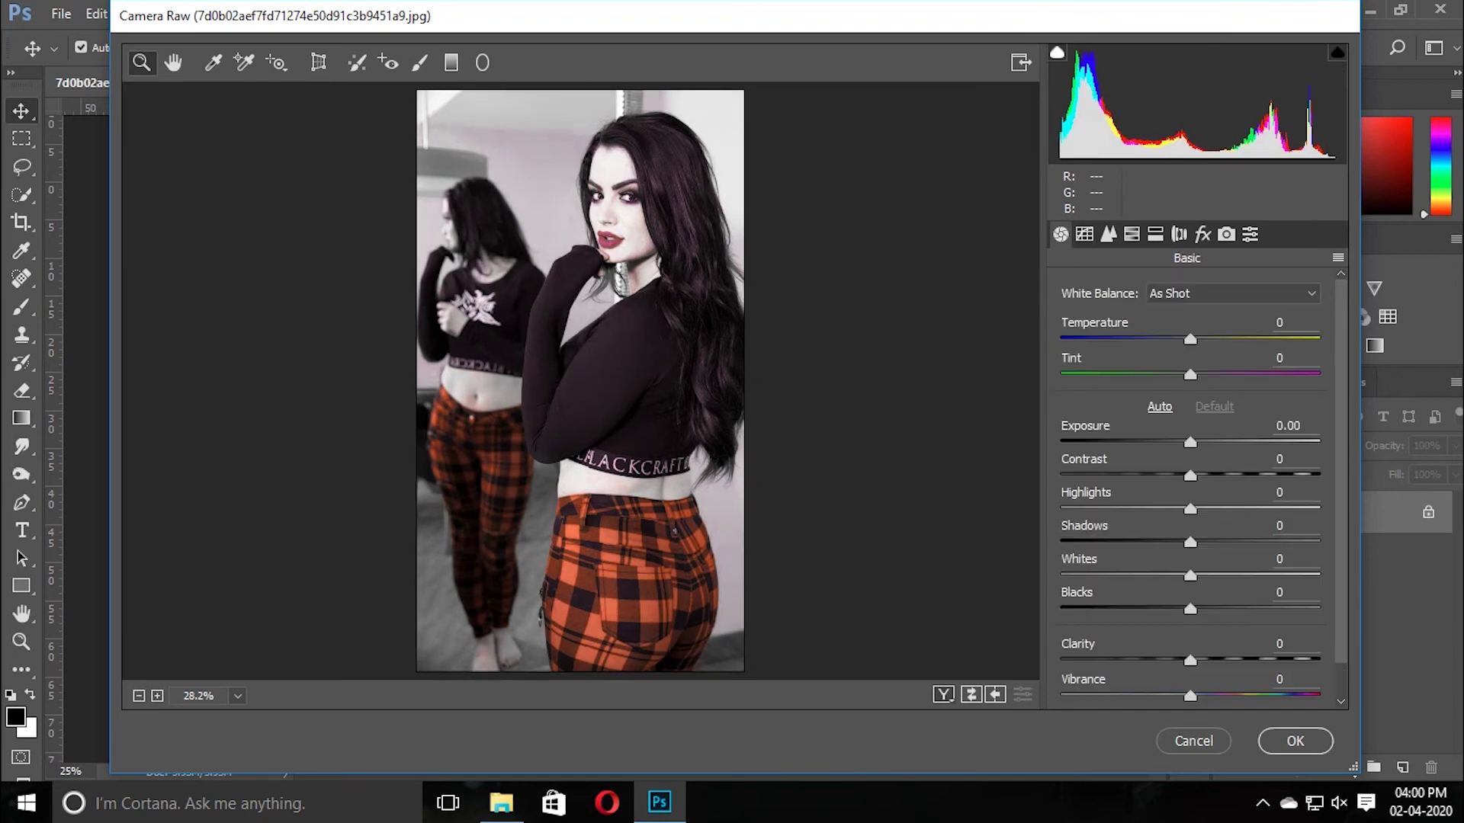
left_click_drag(1190, 475, 1232, 475)
type("13")
key("Tab")
type("42")
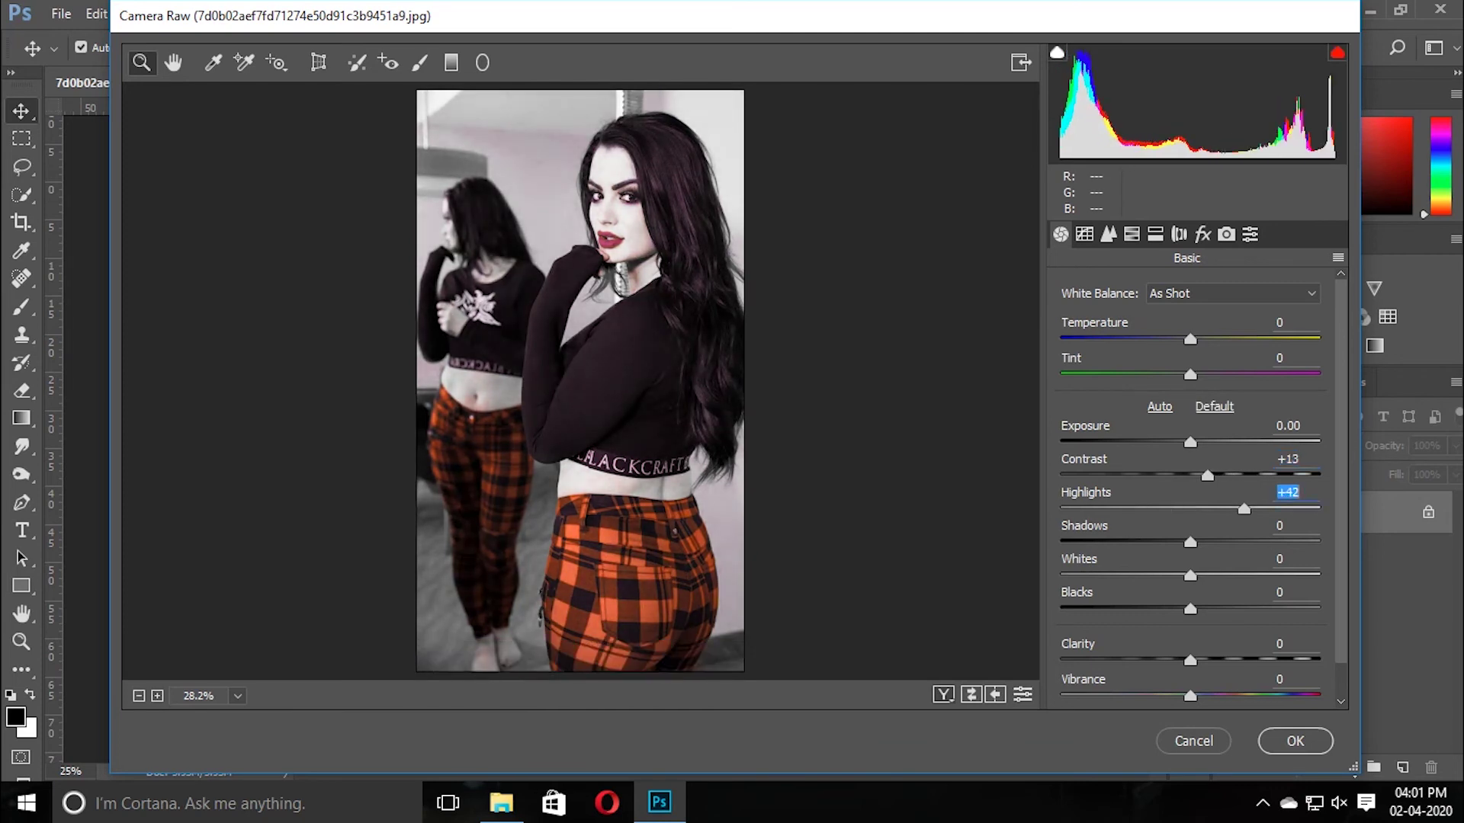
Reset Highlights to 0 and set Shadows to +10, Whites to -7, Blacks to +3 and Clarity to +13
key("Tab")
type("-40")
left_click_drag(1244, 509, 1195, 609)
double_click(1182, 509)
left_click_drag(1190, 661, 1216, 661)
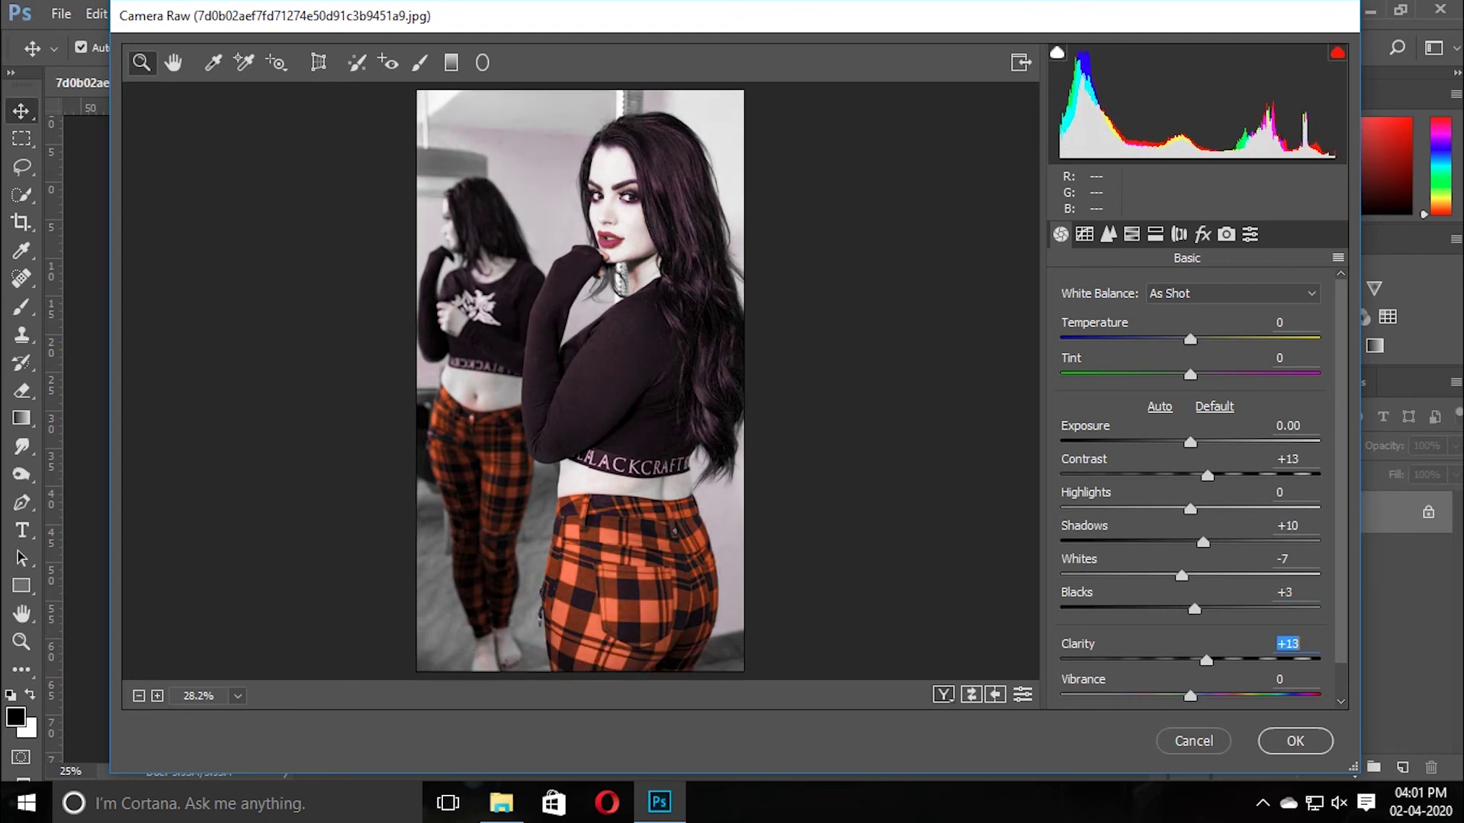
Try out several Saturation amounts, including +3 and +40, and return Saturation to 0
scroll(1203, 489, "down", 1)
type("64")
key("Return")
type("29")
key("Return")
type("3")
key("Return")
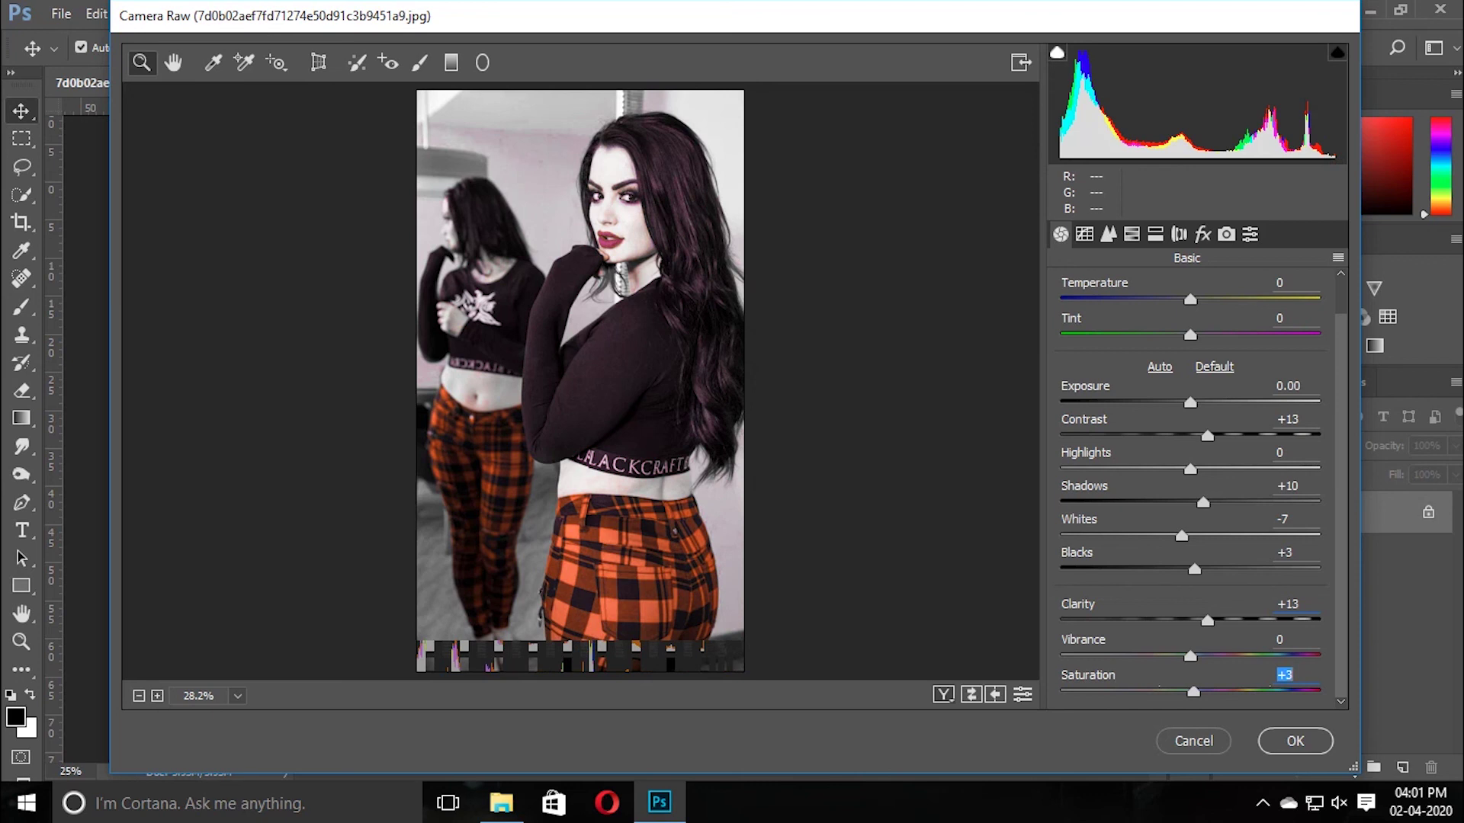
type("40")
key("Return")
type("0")
key("Return")
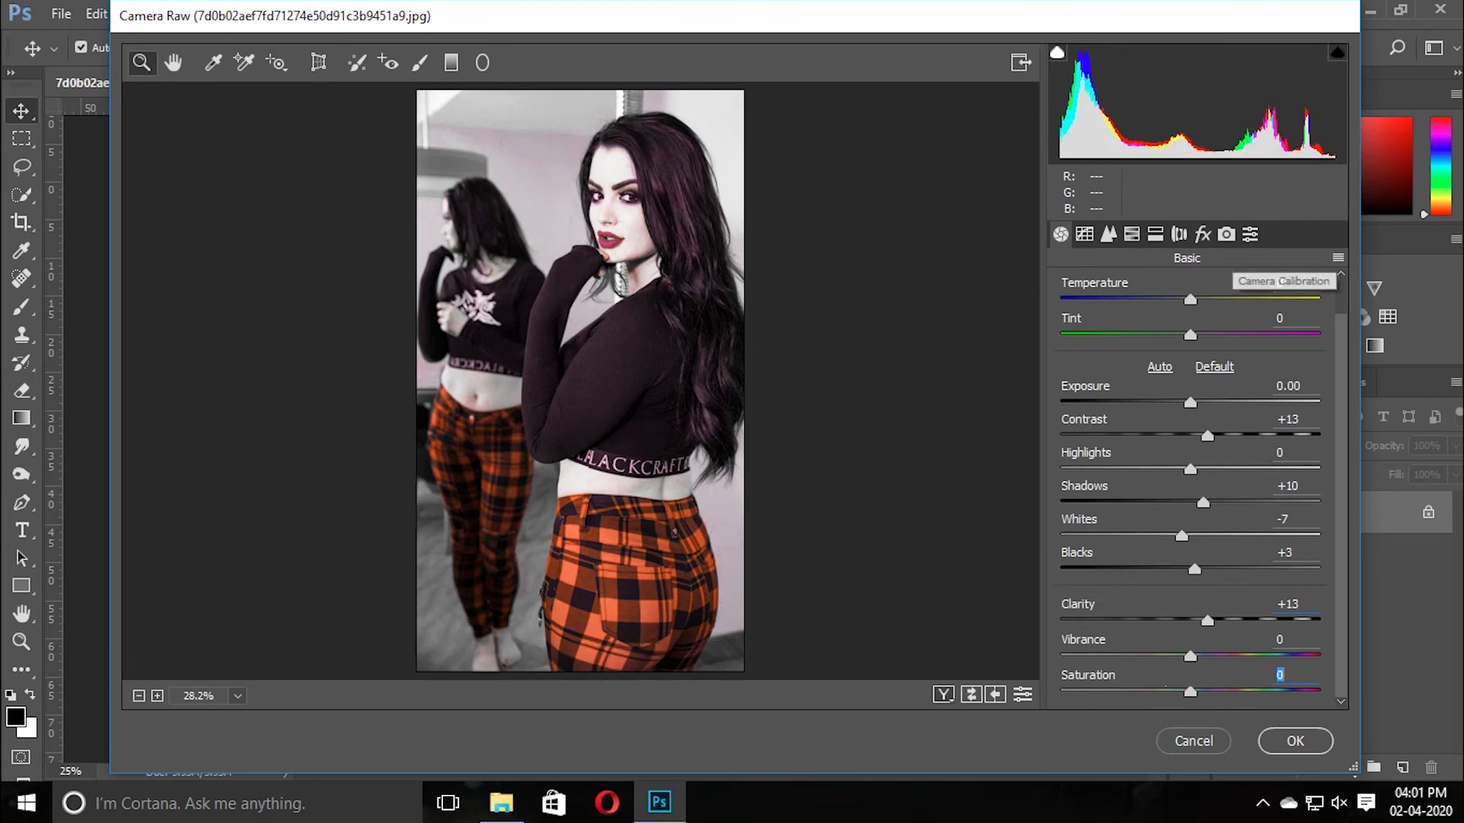
Save the Camera Raw settings as an .xmp file named "brown blck" in Pictures and apply the filter to the photo
left_click(1338, 258)
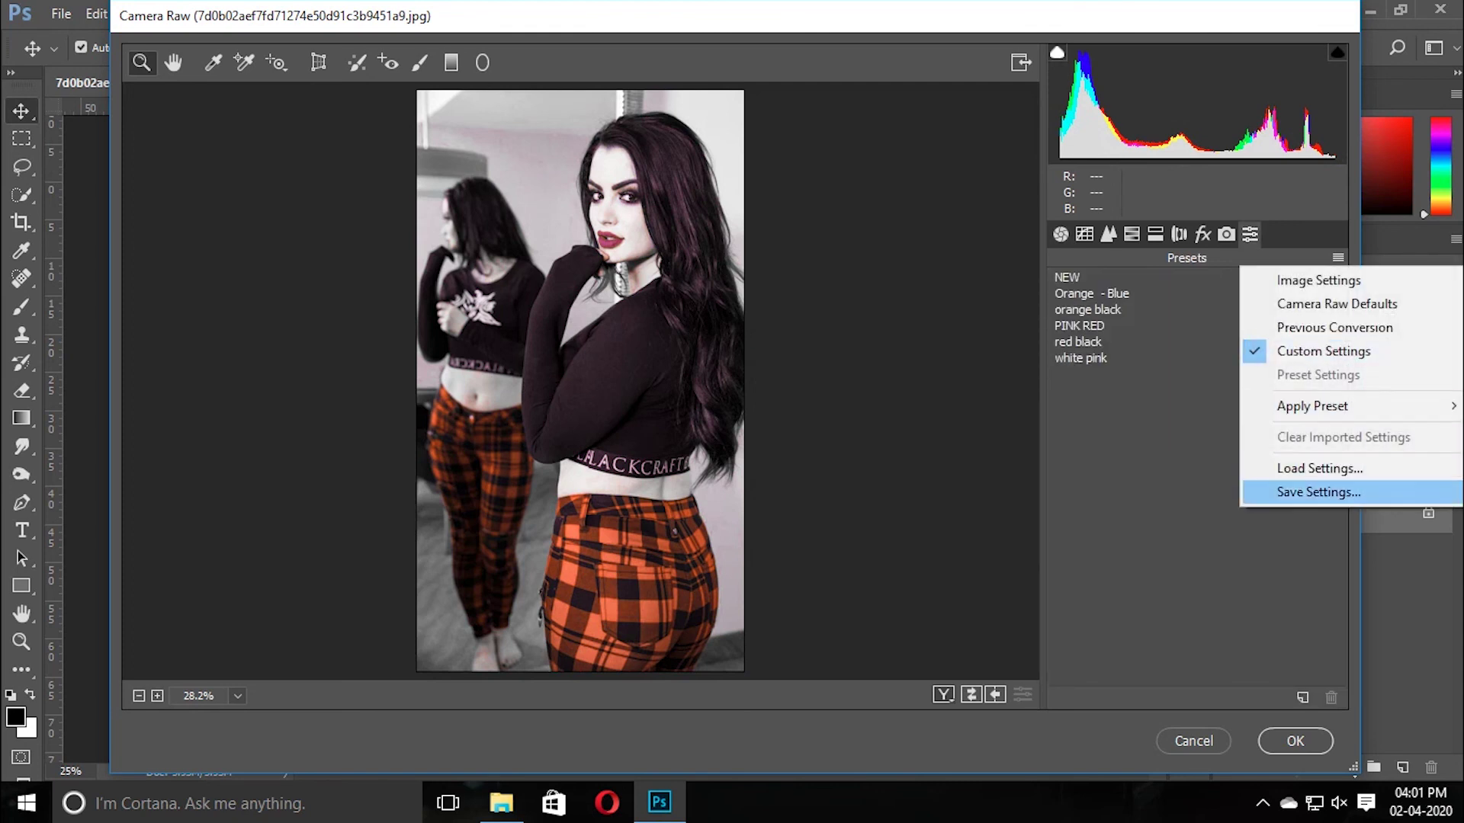
left_click(1318, 492)
left_click(894, 63)
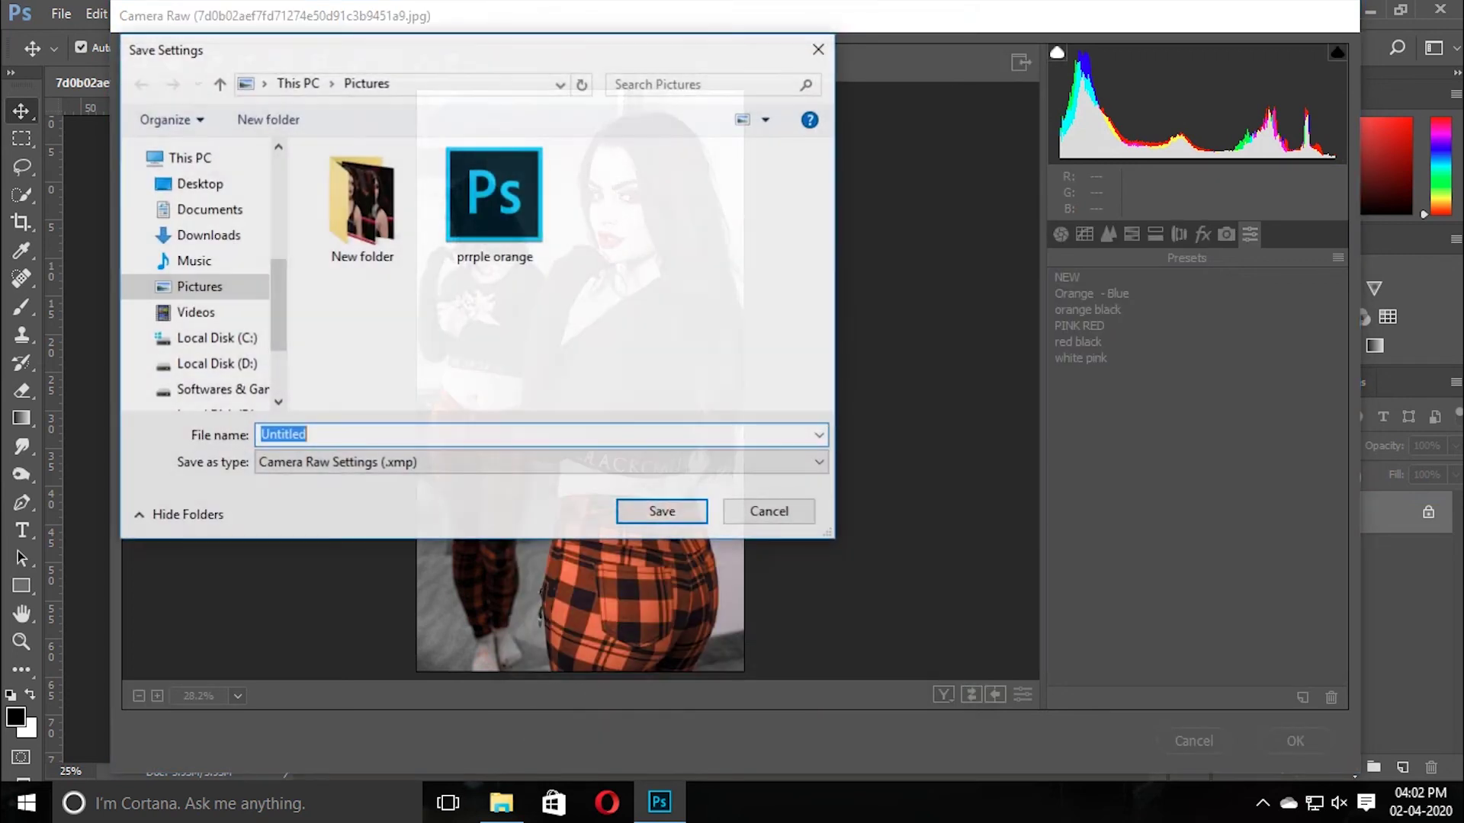
left_click_drag(716, 60, 848, 167)
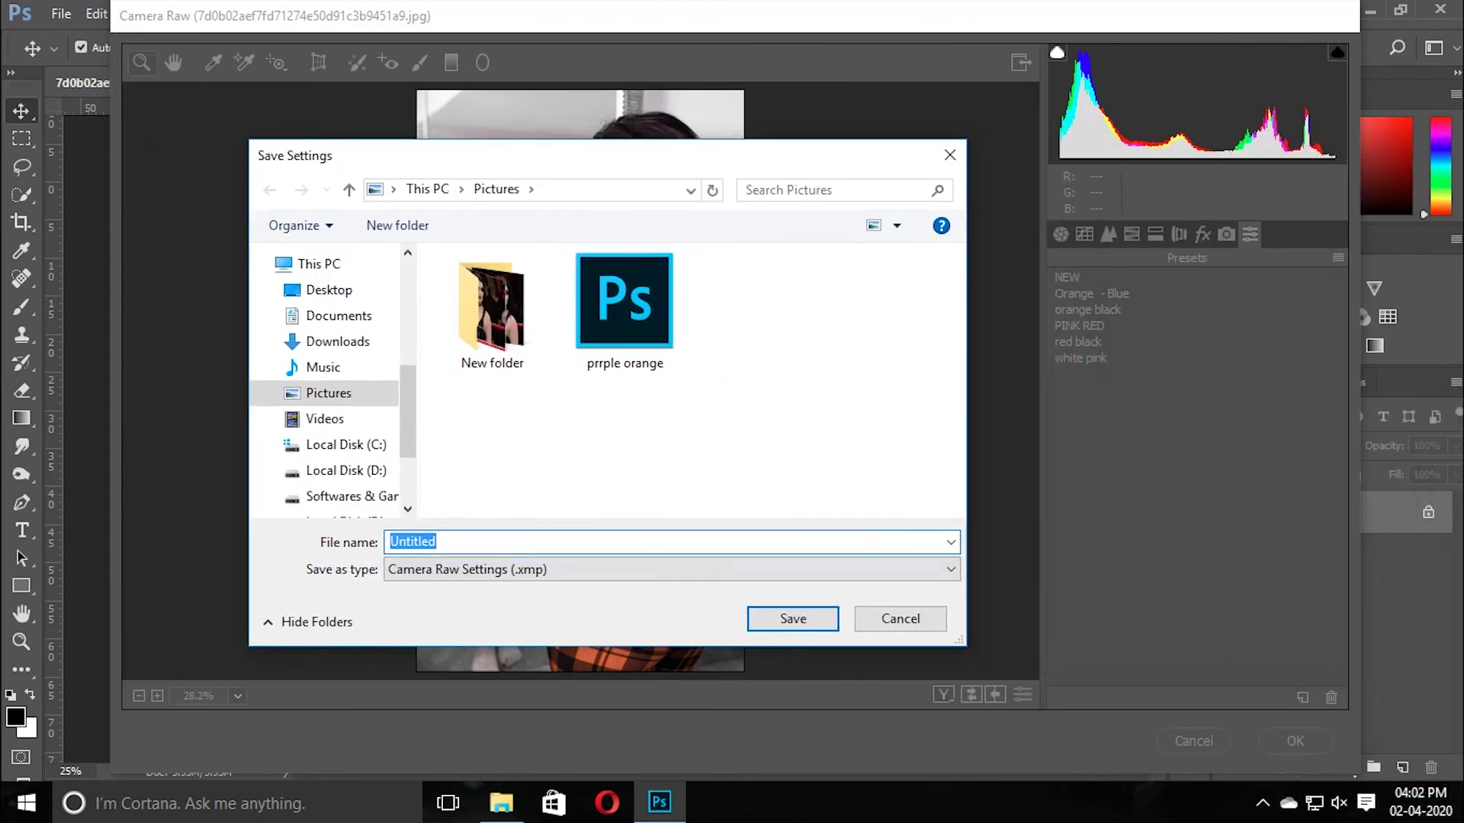
type("brown")
left_click_drag(660, 166, 1198, 57)
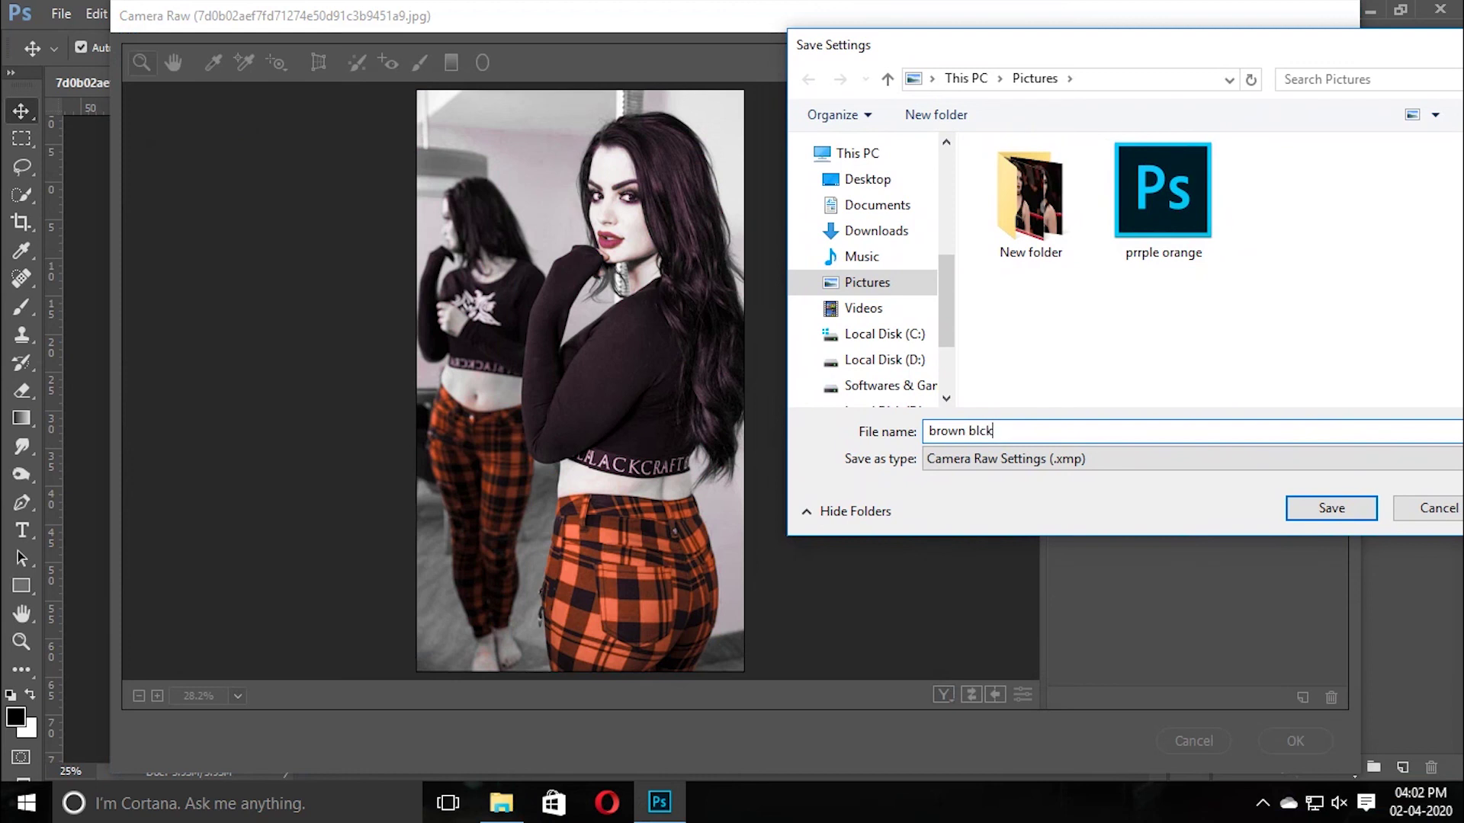
type("amge")
key("BackSpace")
key("BackSpace")
type("k")
key("Return")
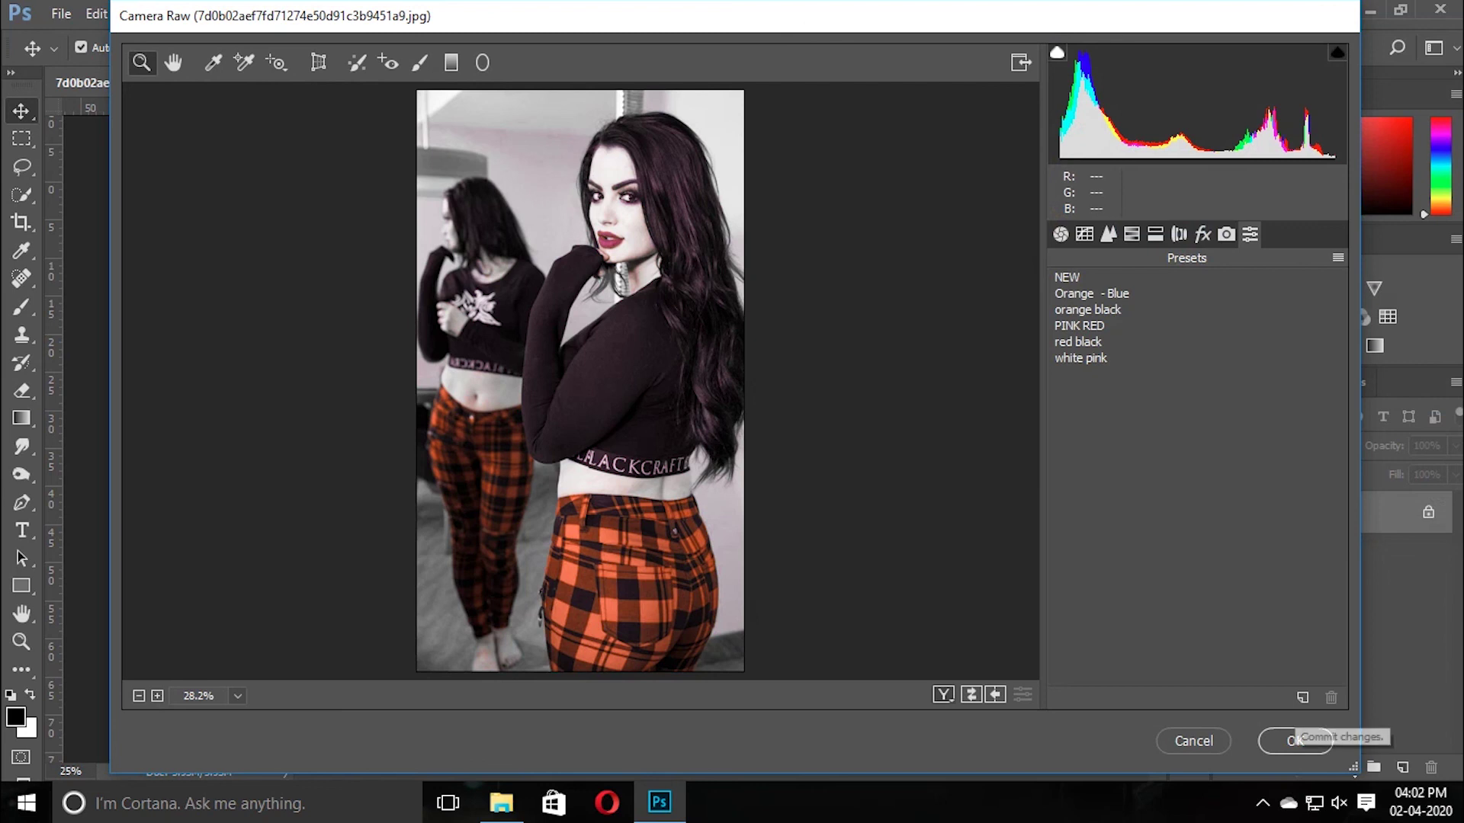
left_click(1296, 741)
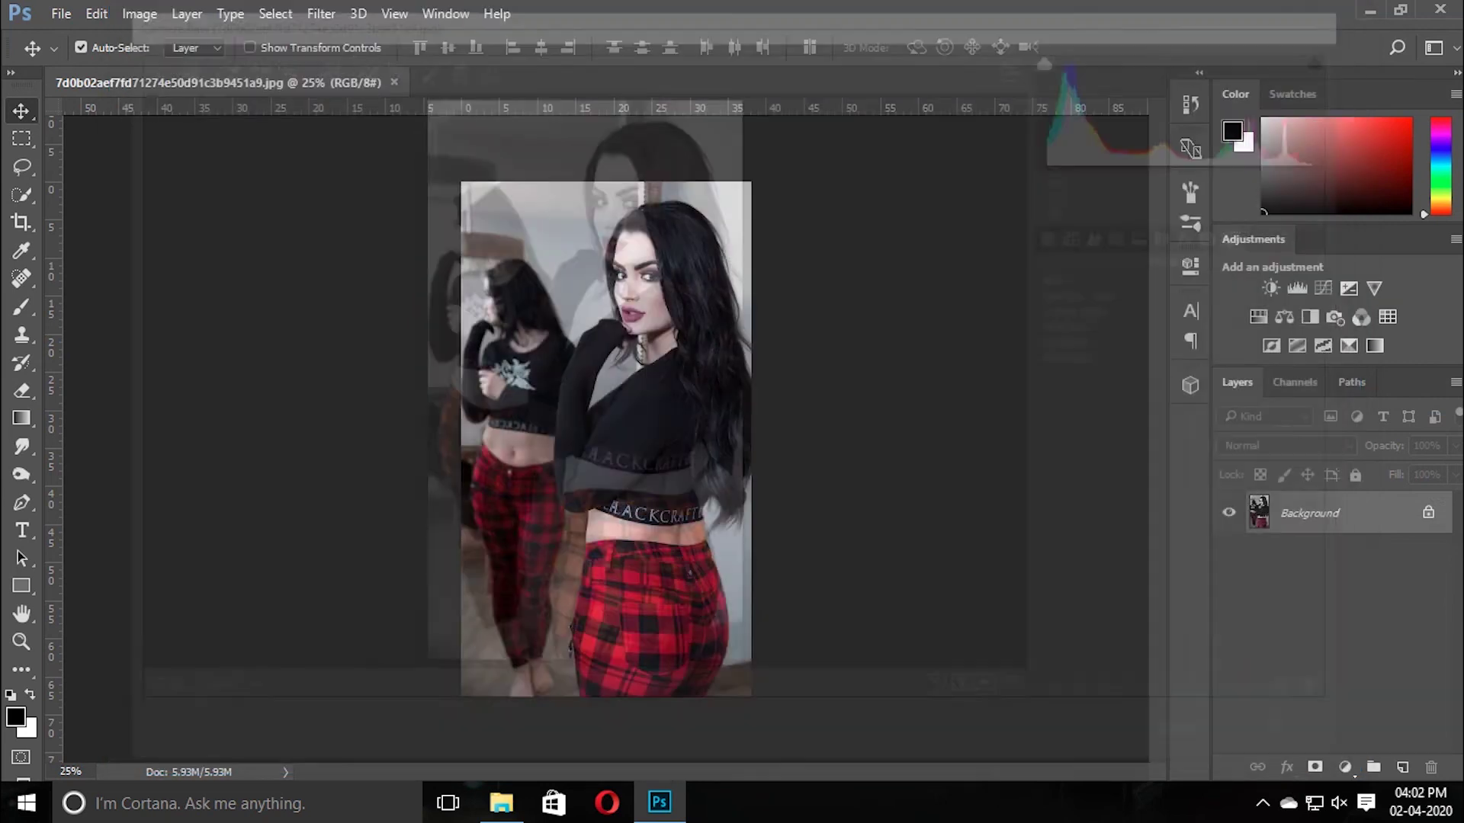